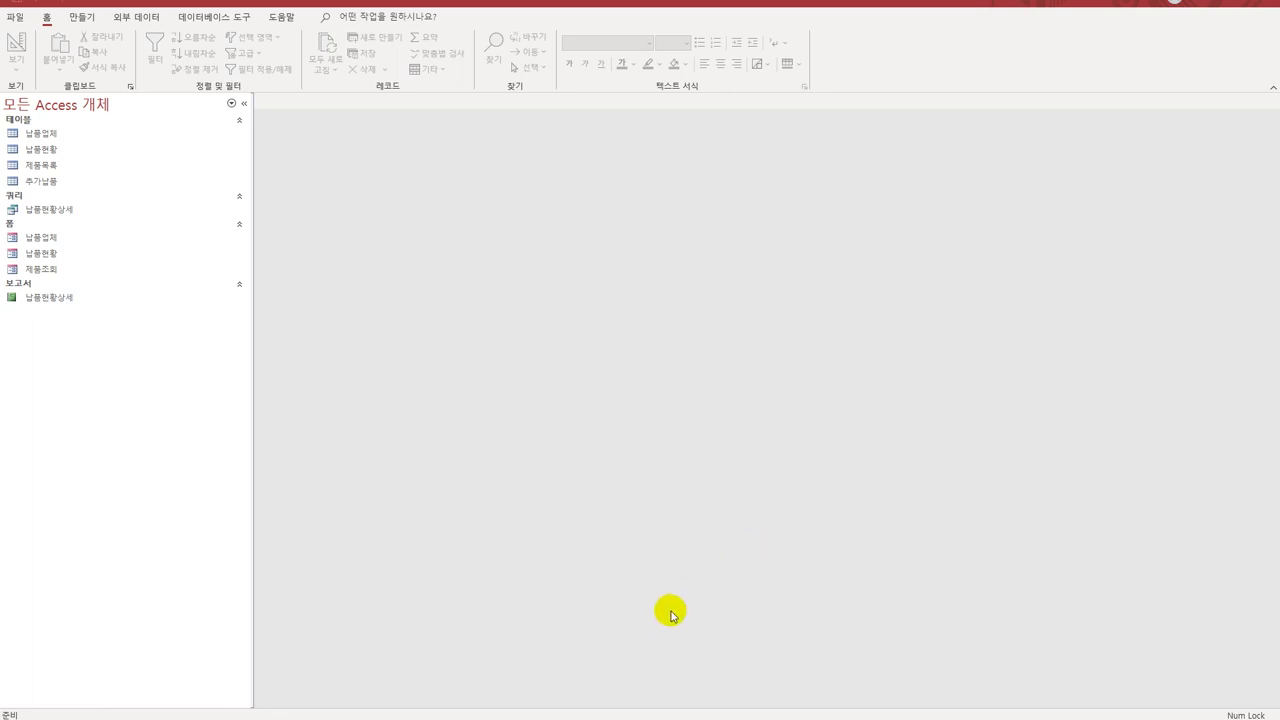
# - Make 납품일자, 납품업체코드 and 제품코드 the combined primary key in the 납품현황 table's design, and inspect 납품일자's 필수 property
pyautogui.click(106, 154)
pyautogui.rightClick(106, 154)
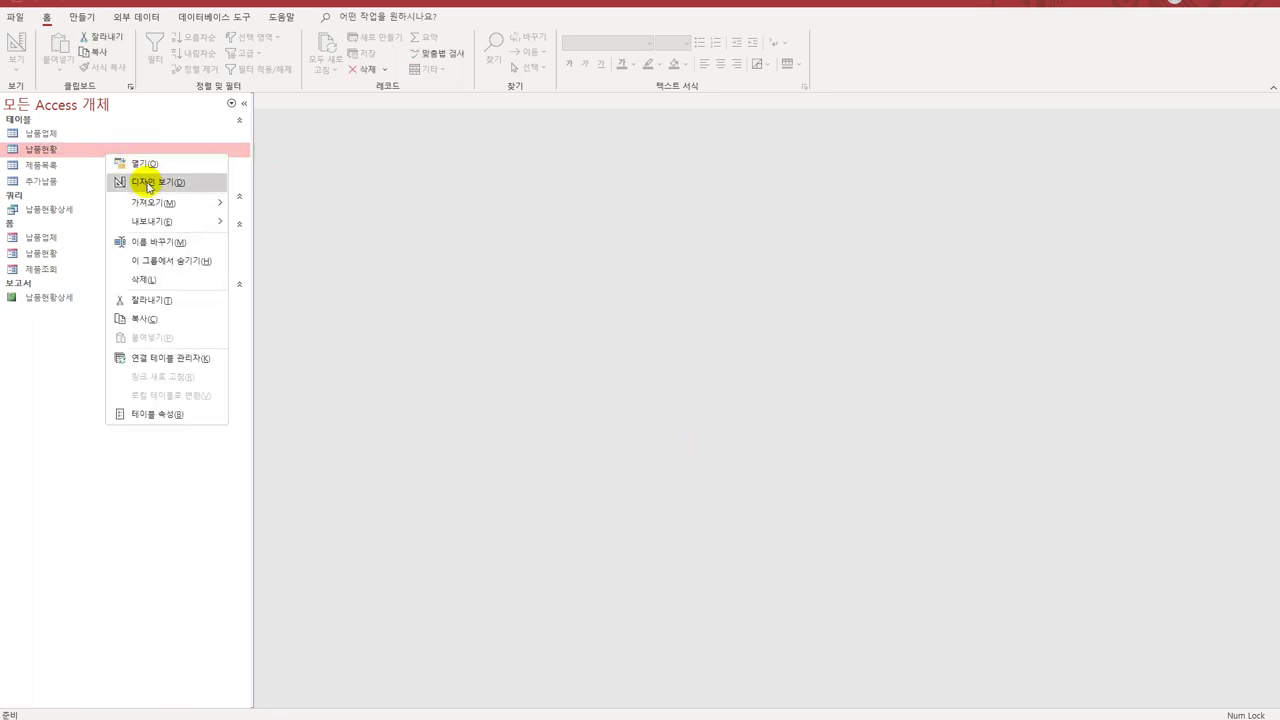
pyautogui.click(157, 180)
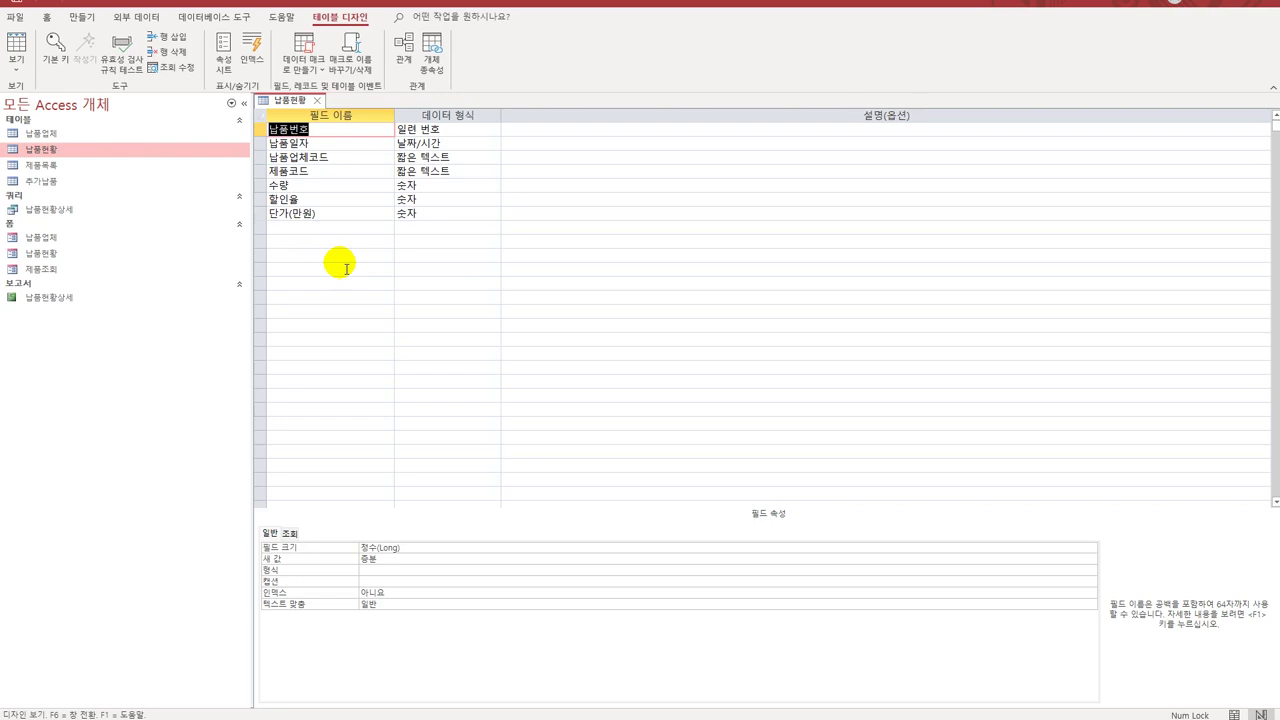
pyautogui.click(262, 144)
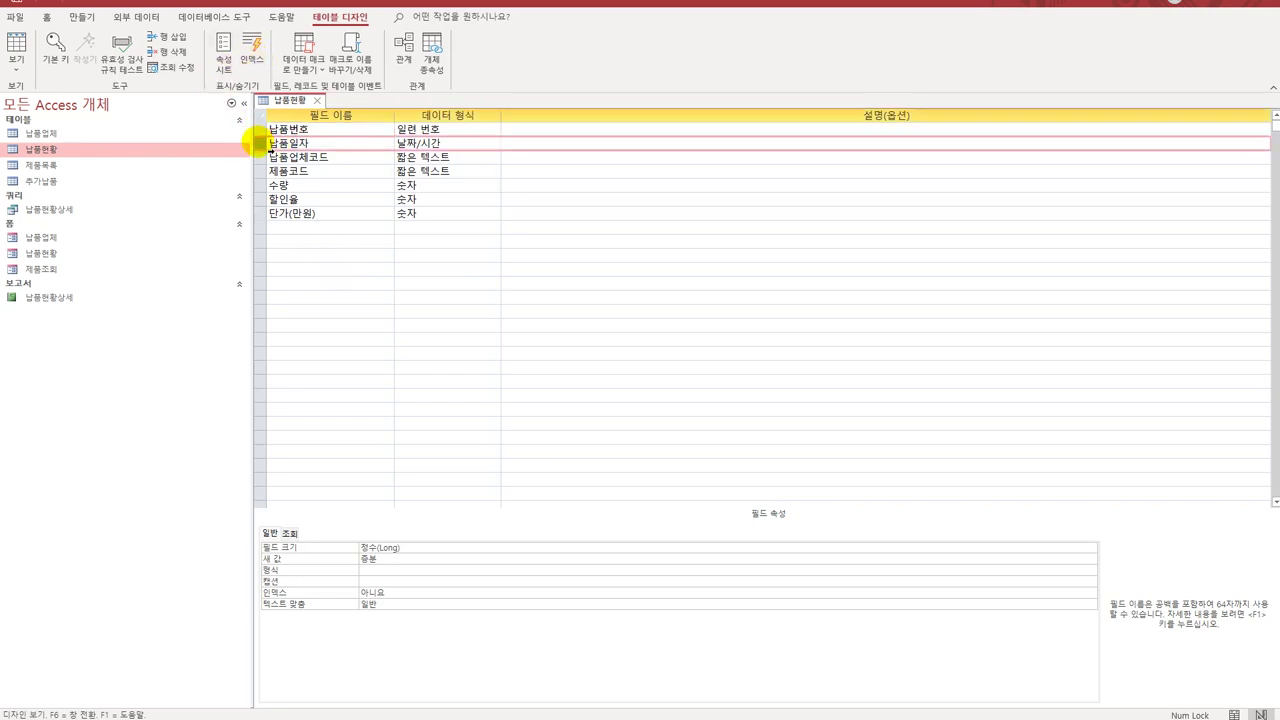
pyautogui.moveTo(258, 143); pyautogui.dragTo(265, 173)
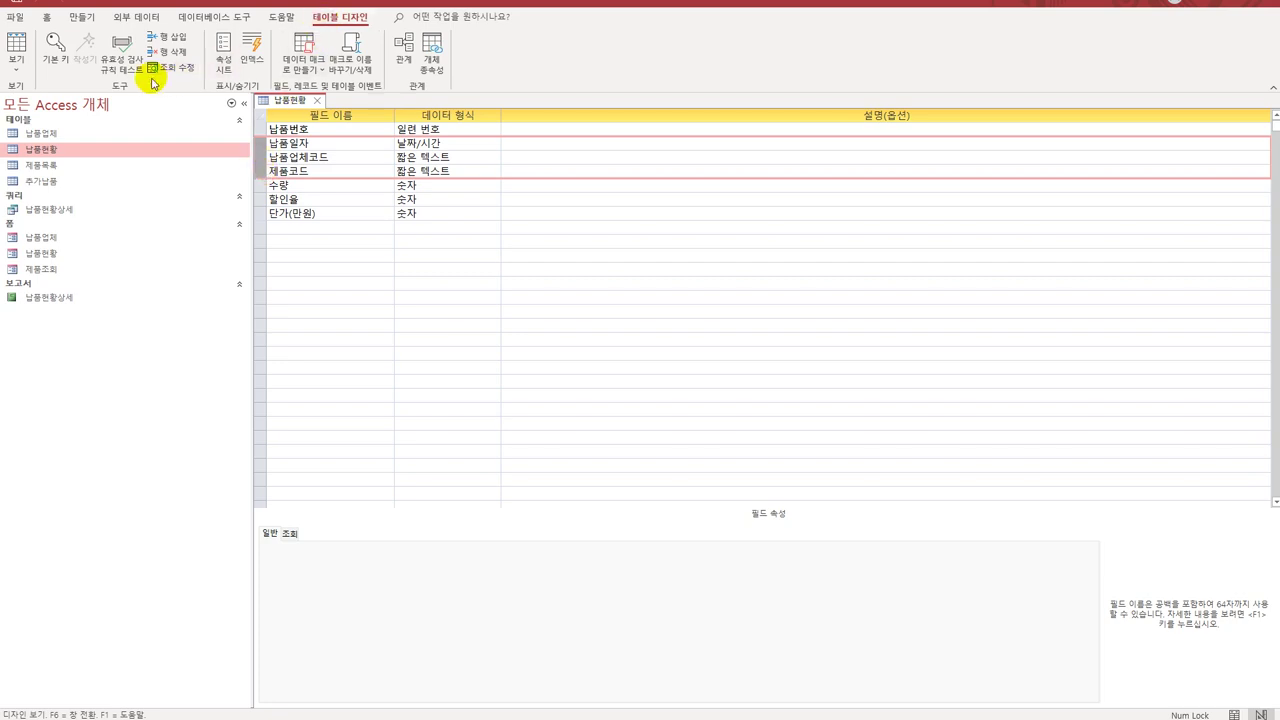
pyautogui.click(55, 48)
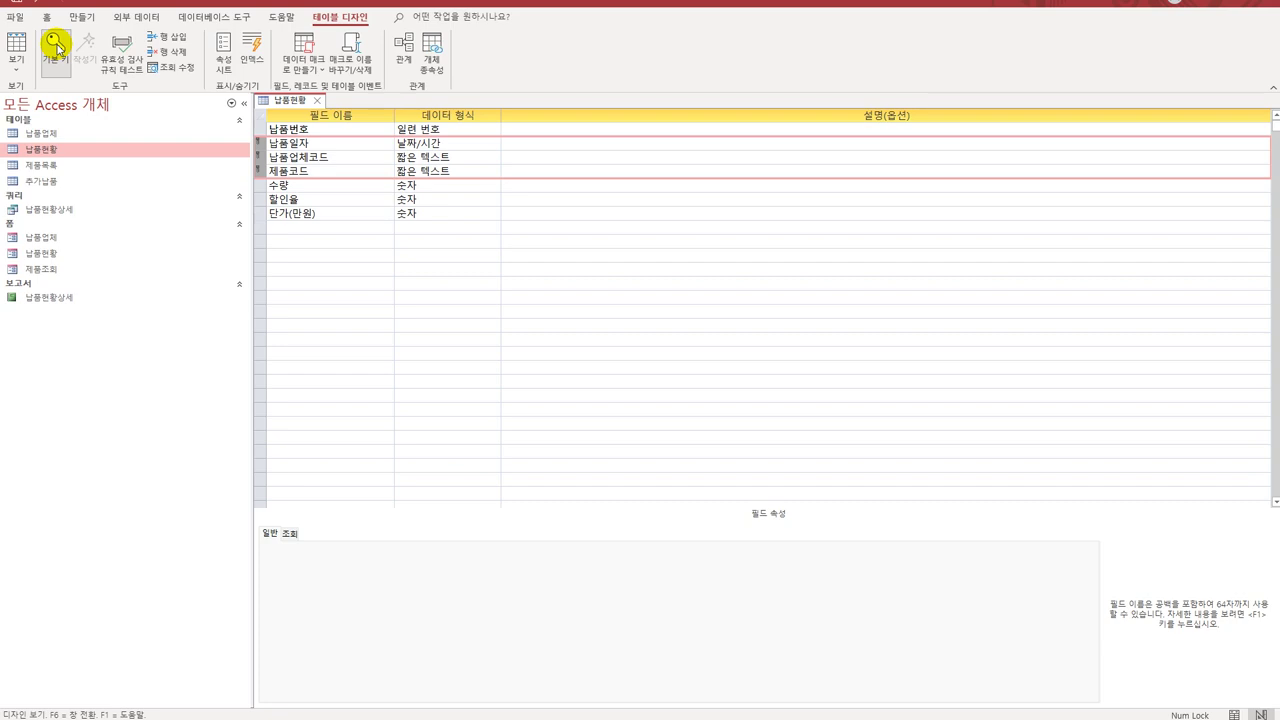
pyautogui.click(333, 143)
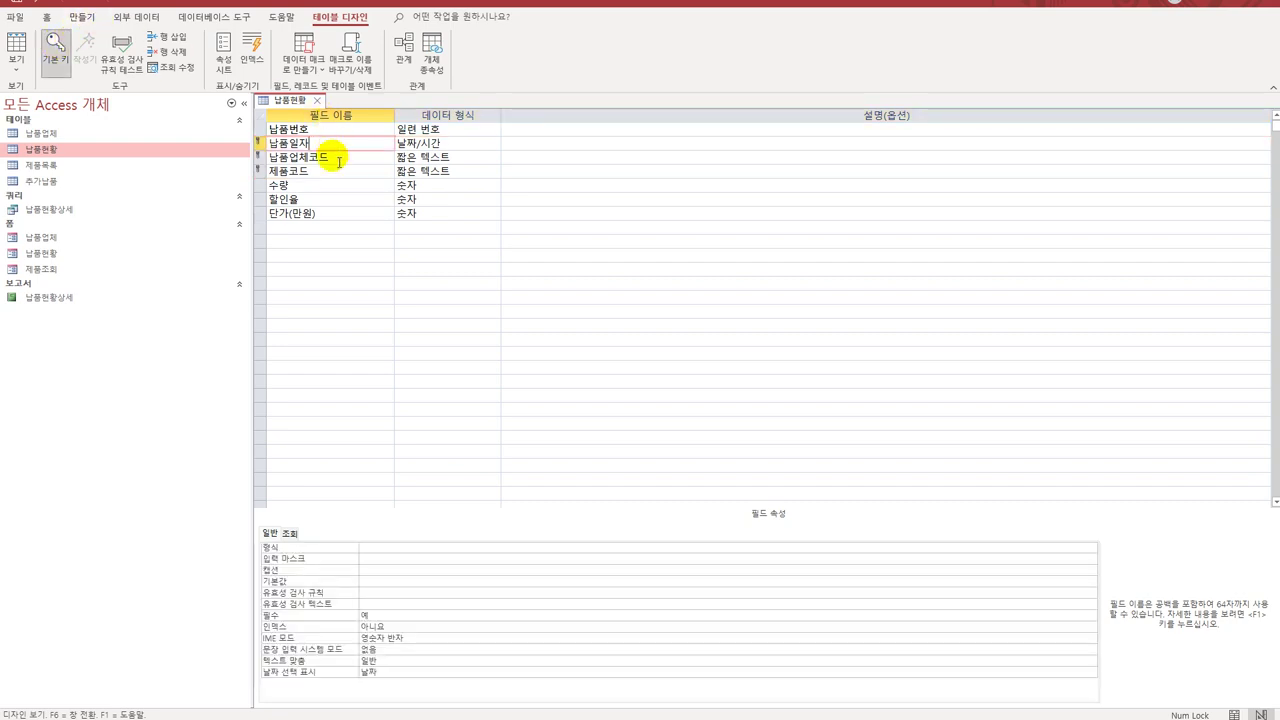
pyautogui.click(392, 617)
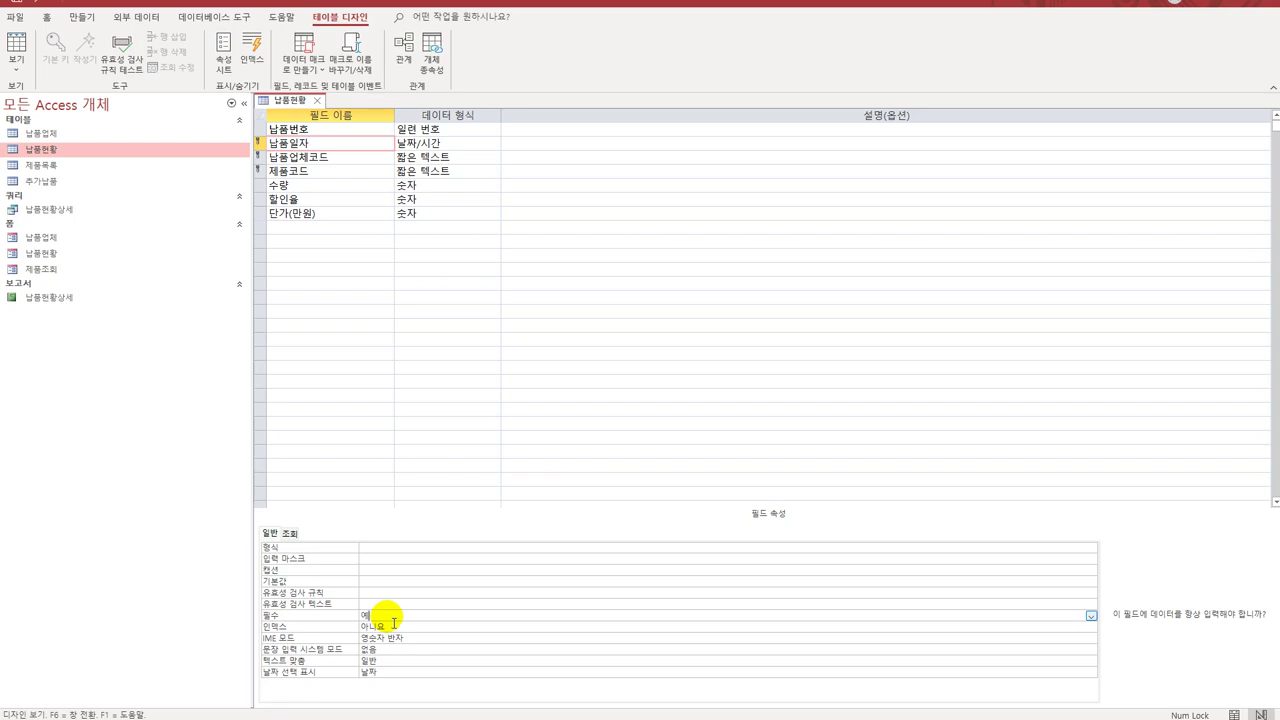
# - Set the 수량 field's validation rule to accept only values between 1 and 1000
pyautogui.click(308, 187)
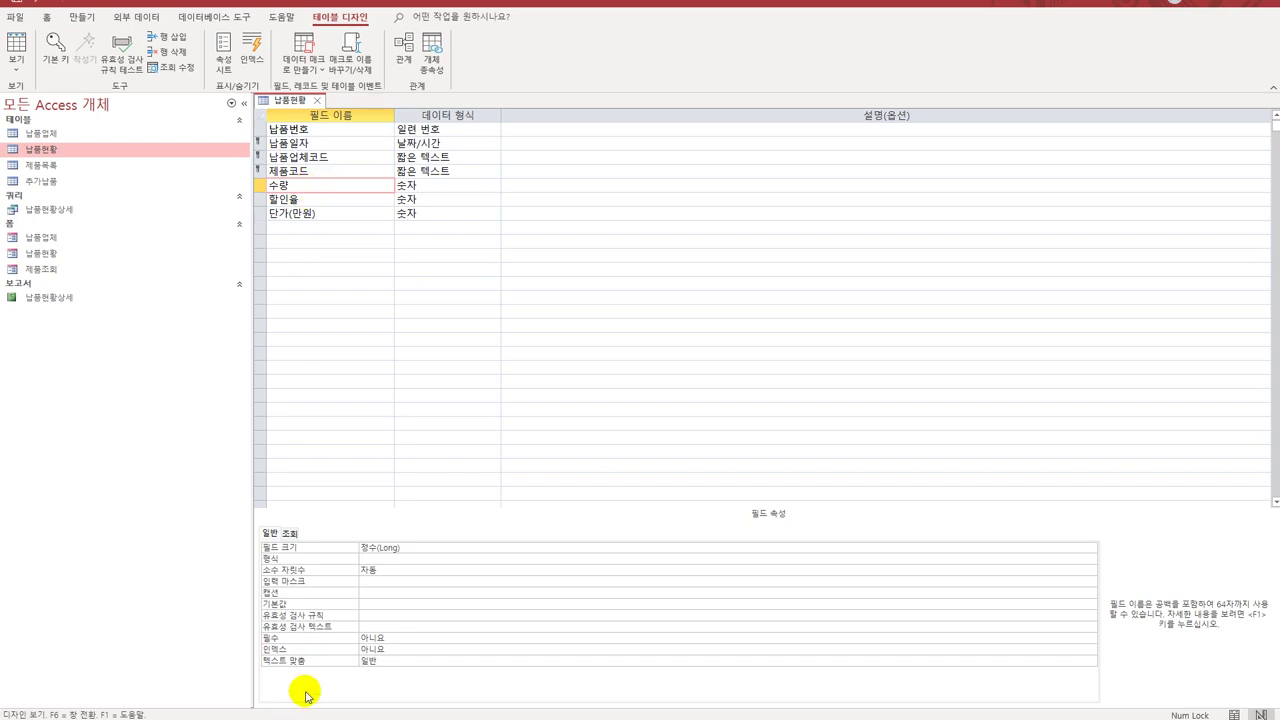
pyautogui.click(409, 615)
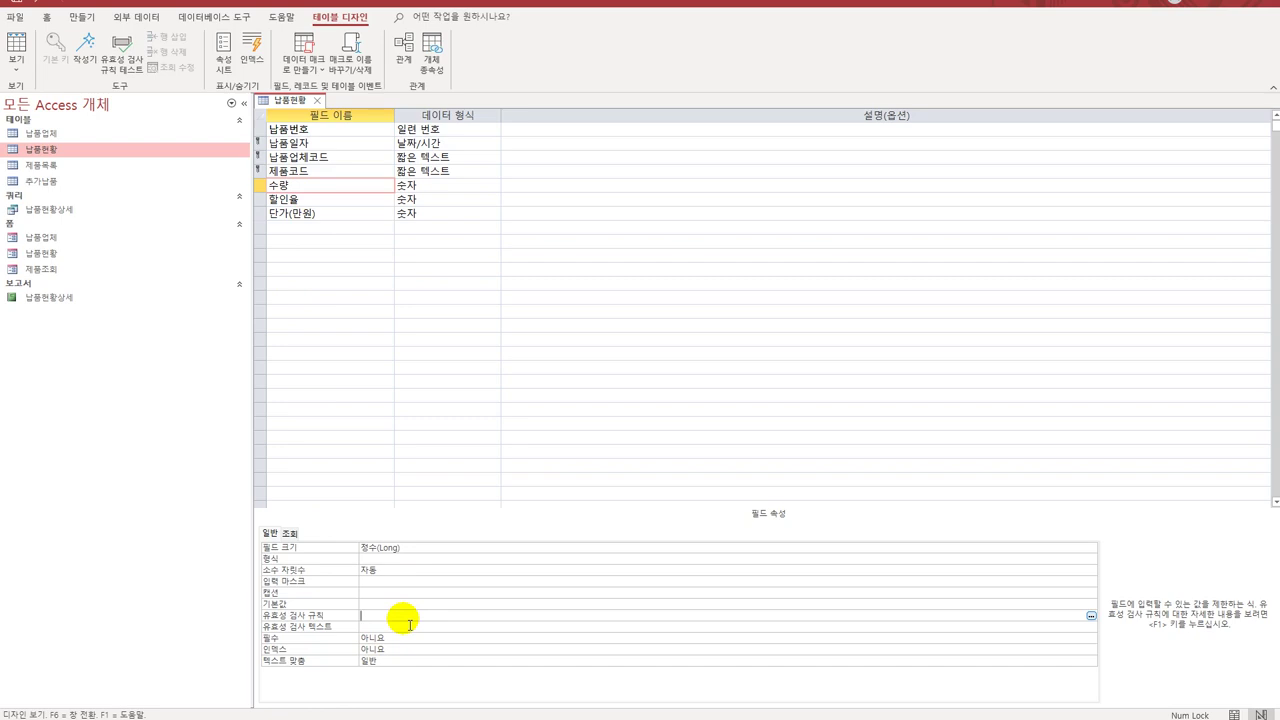
pyautogui.hotkey('shift', 'F2')
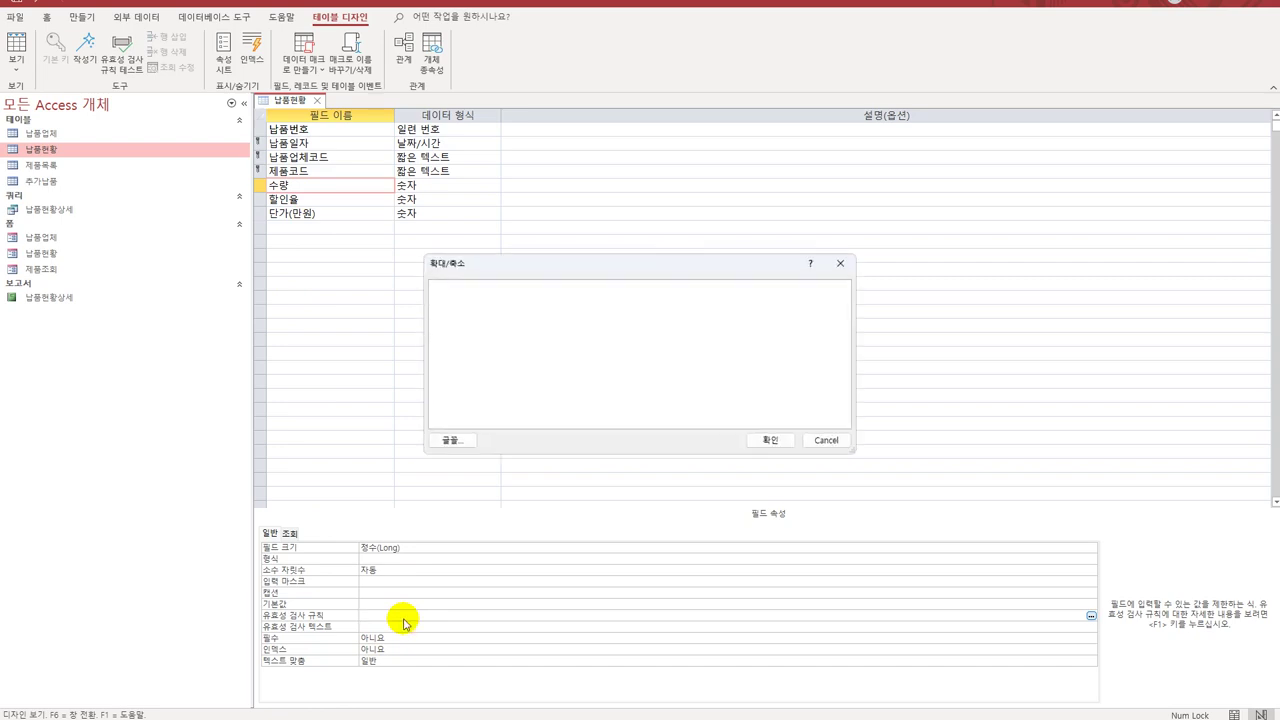
pyautogui.write('between 1 and 100')
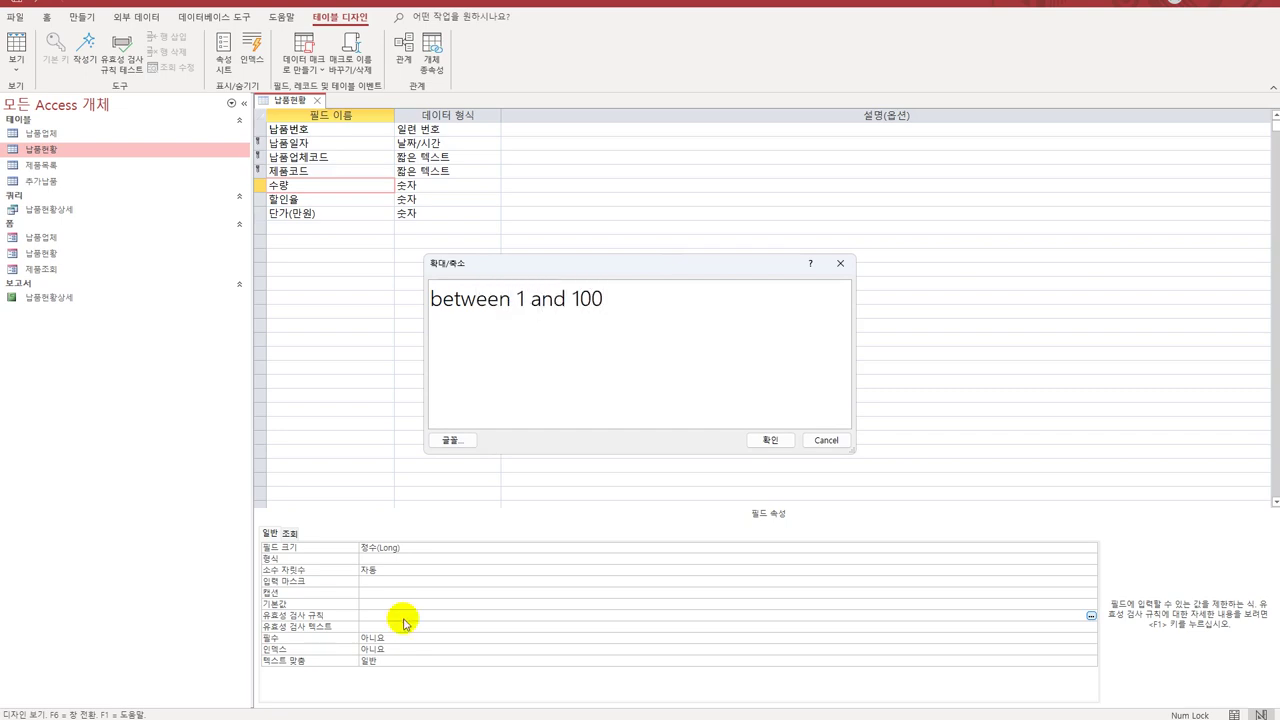
pyautogui.write('0')
pyautogui.click(762, 440)
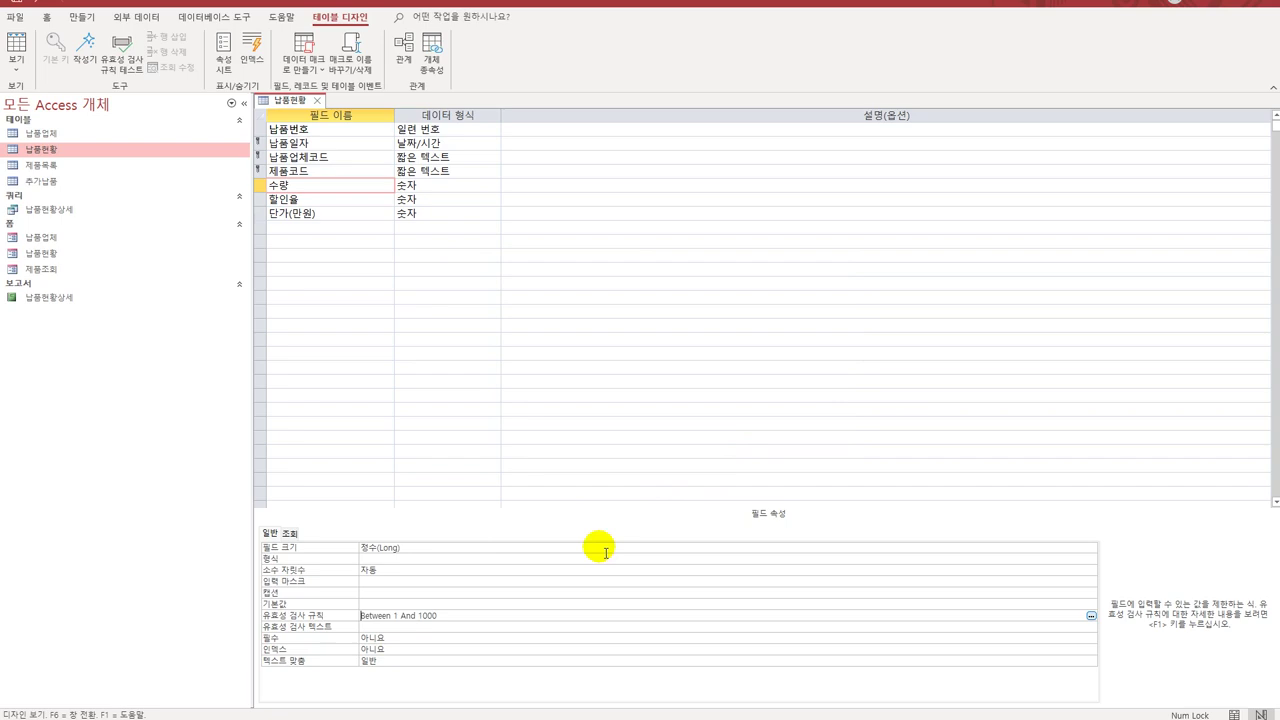
# - Set the 수량 field's validation text to "1부터 1000사이의 값만 입력하세요"
pyautogui.click(431, 627)
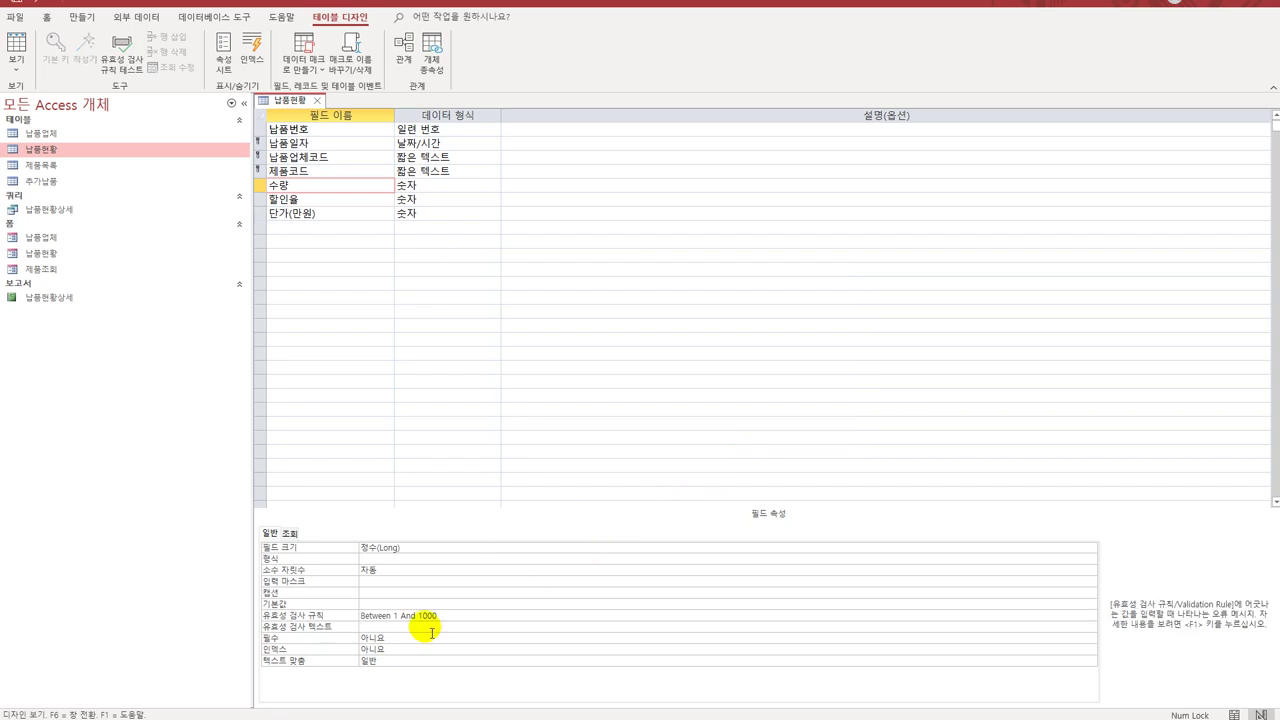
pyautogui.hotkey('shift', 'F2')
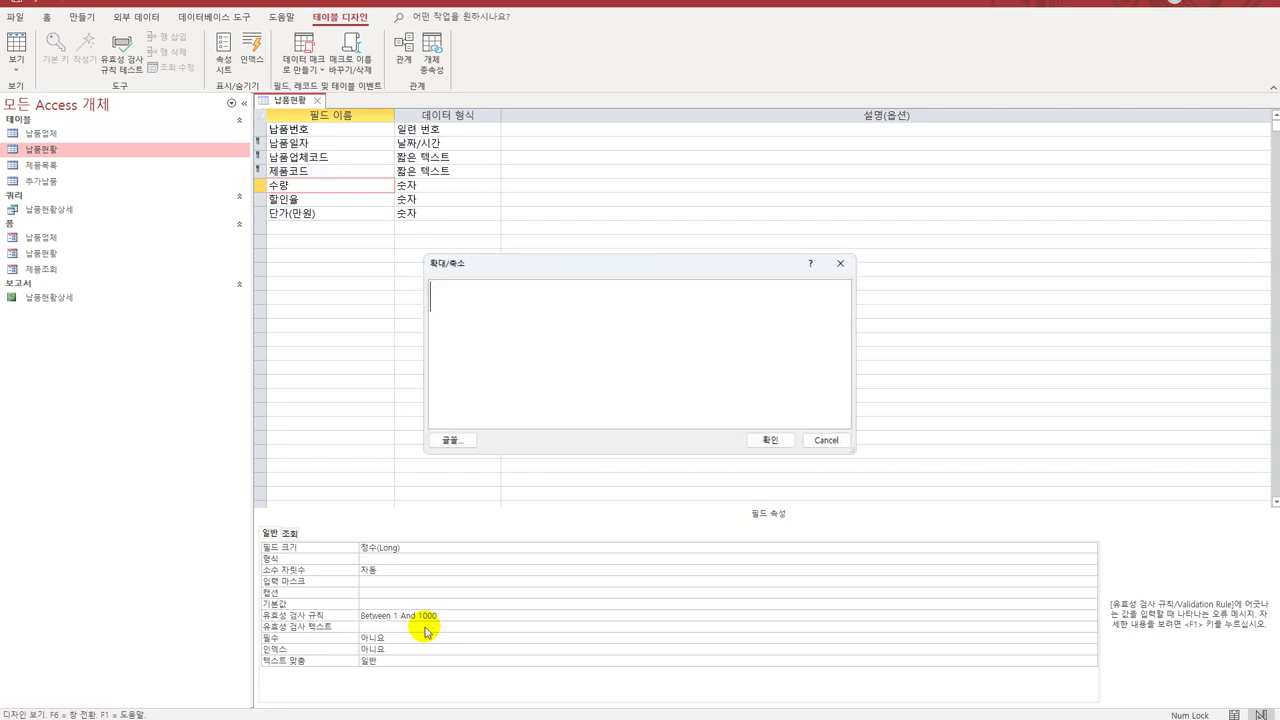
pyautogui.write('1부터 1000')
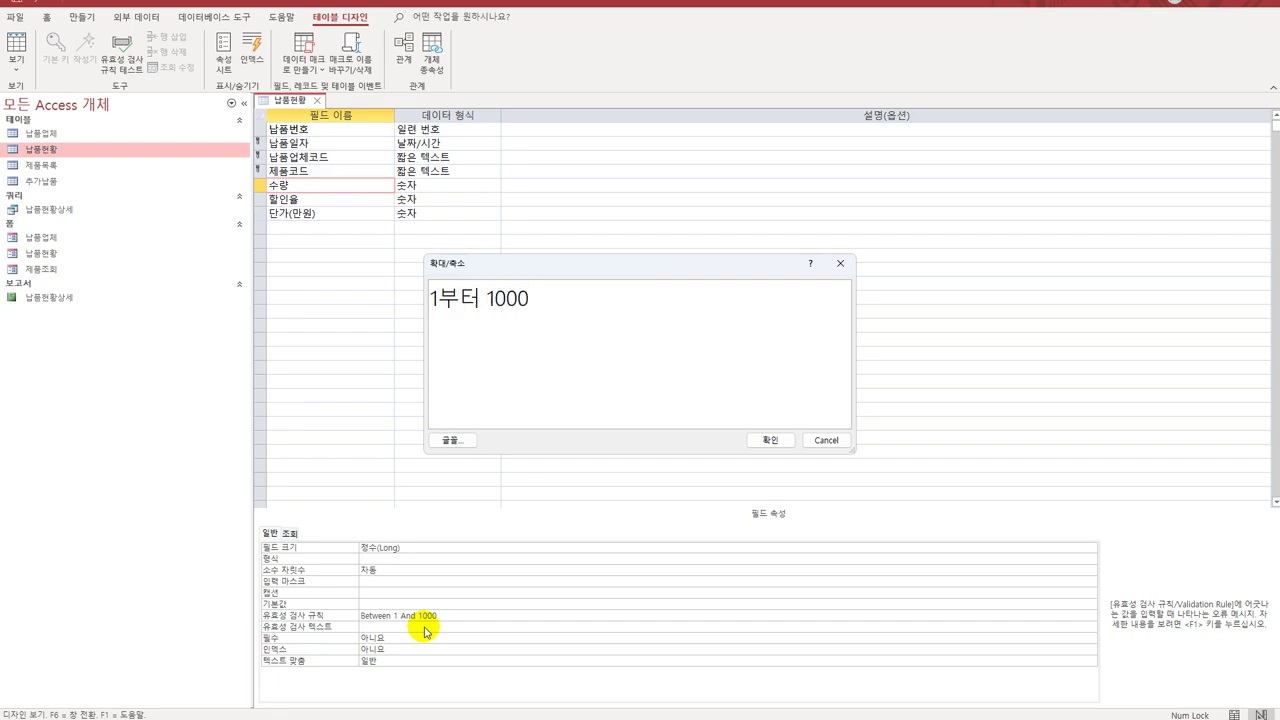
pyautogui.write('tkdm')
pyautogui.press('BackSpace')
pyautogui.press('BackSpace')
pyautogui.press('BackSpace')
pyautogui.press('BackSpace')
pyautogui.write('사이의')
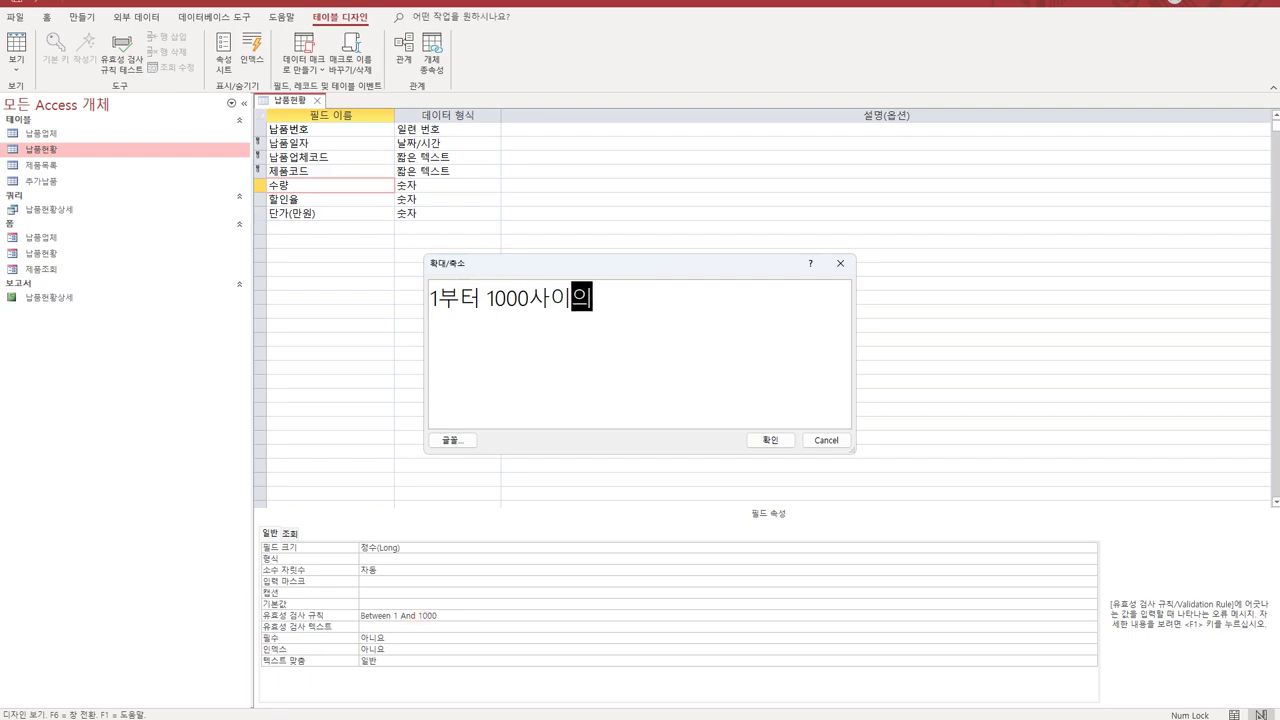
pyautogui.write(' 값만 입력하세요')
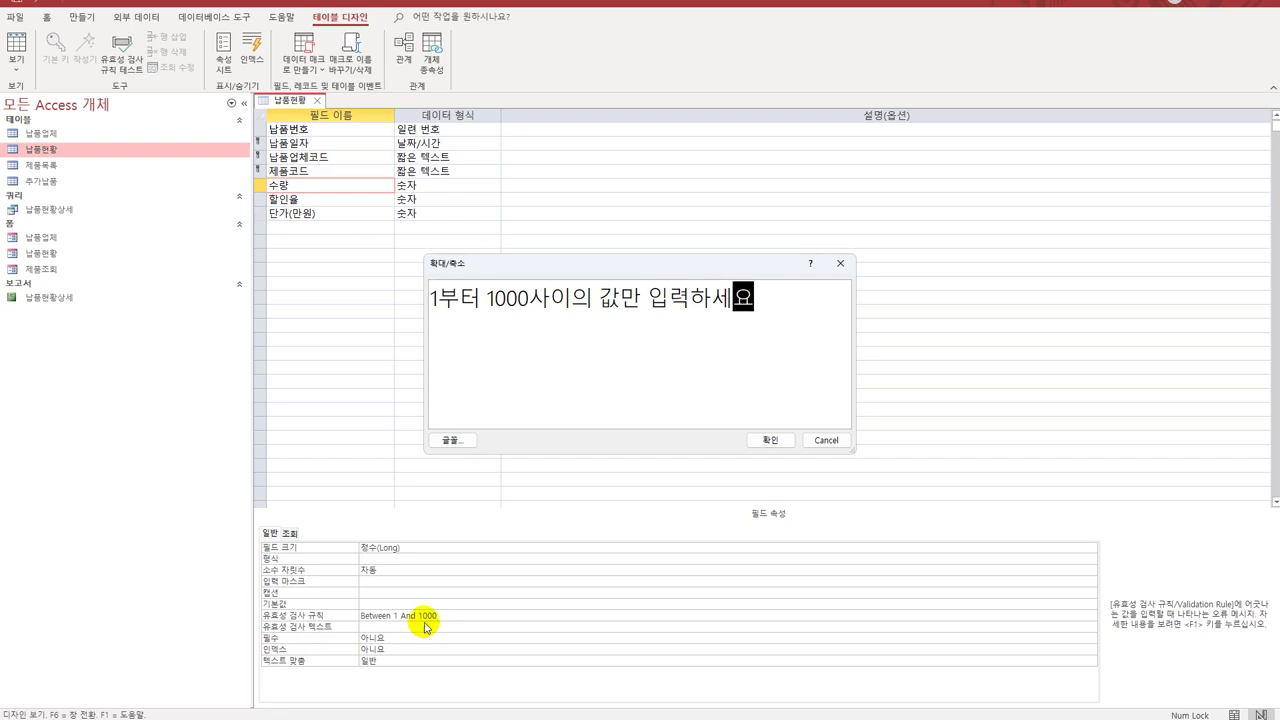
pyautogui.click(767, 441)
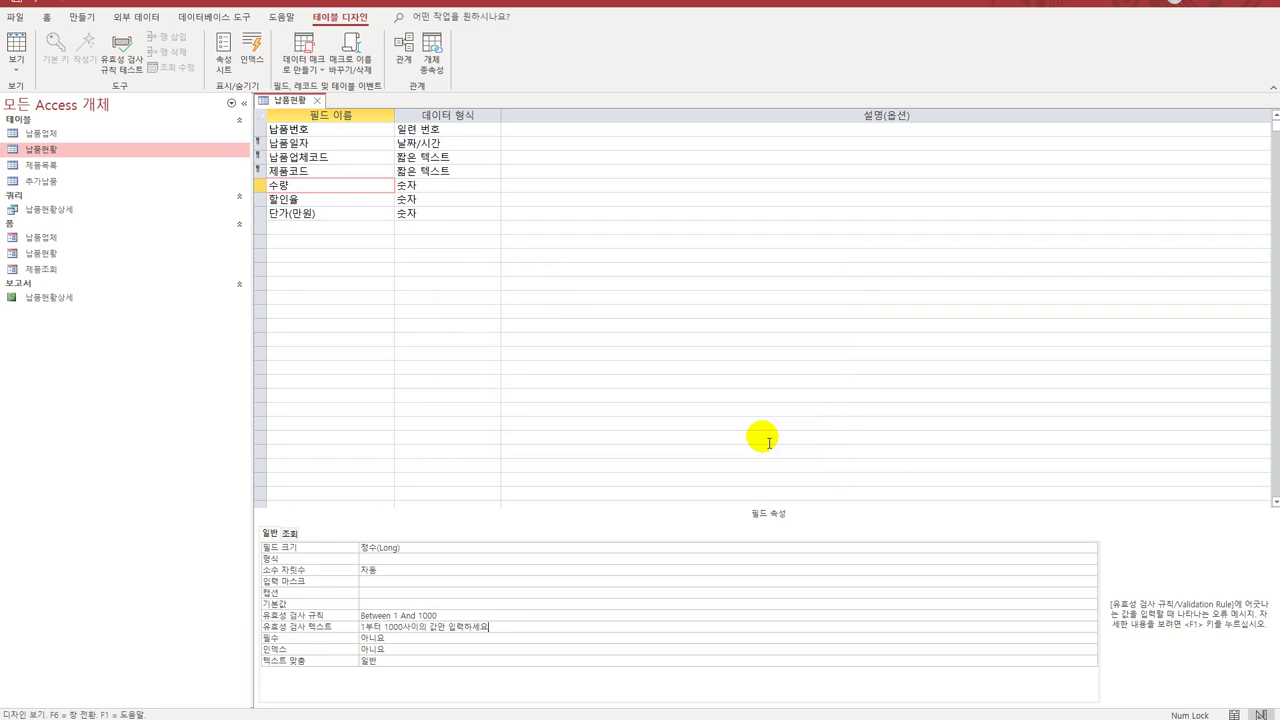
# - Close the 납품현황 table, saving its design changes and agreeing to test the existing data against the new rules
pyautogui.click(318, 101)
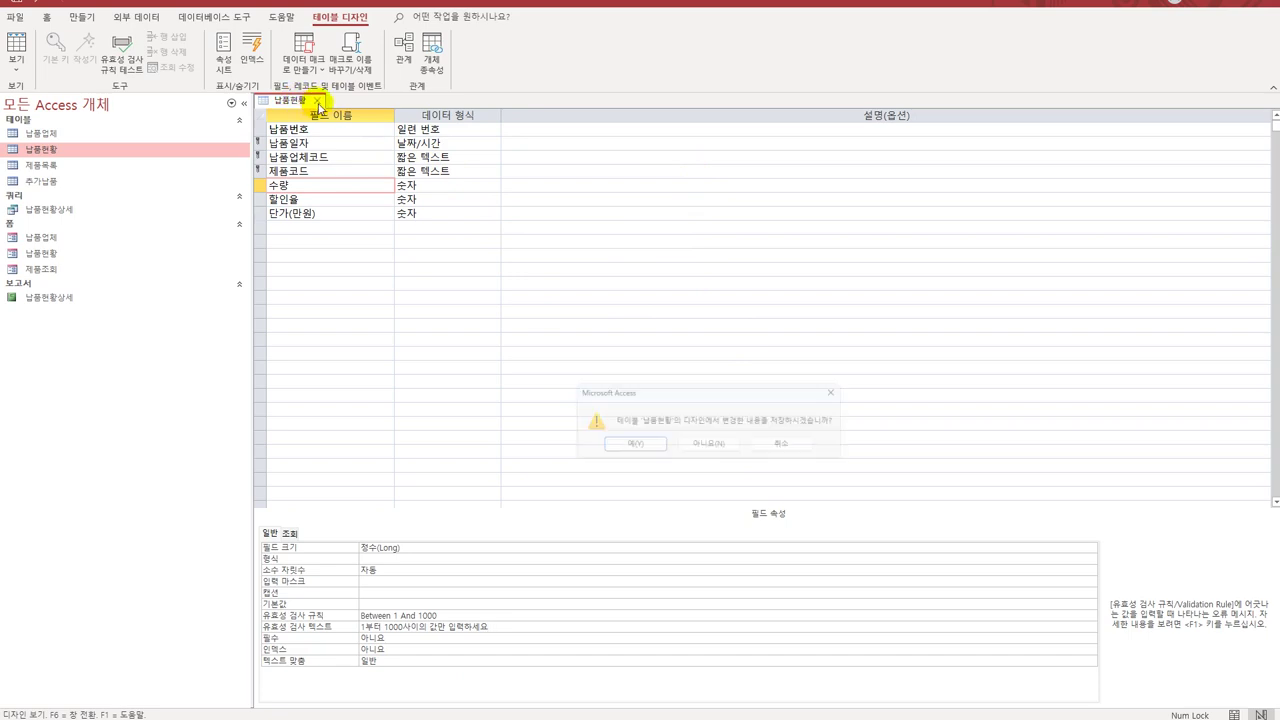
pyautogui.moveTo(646, 386); pyautogui.dragTo(571, 281)
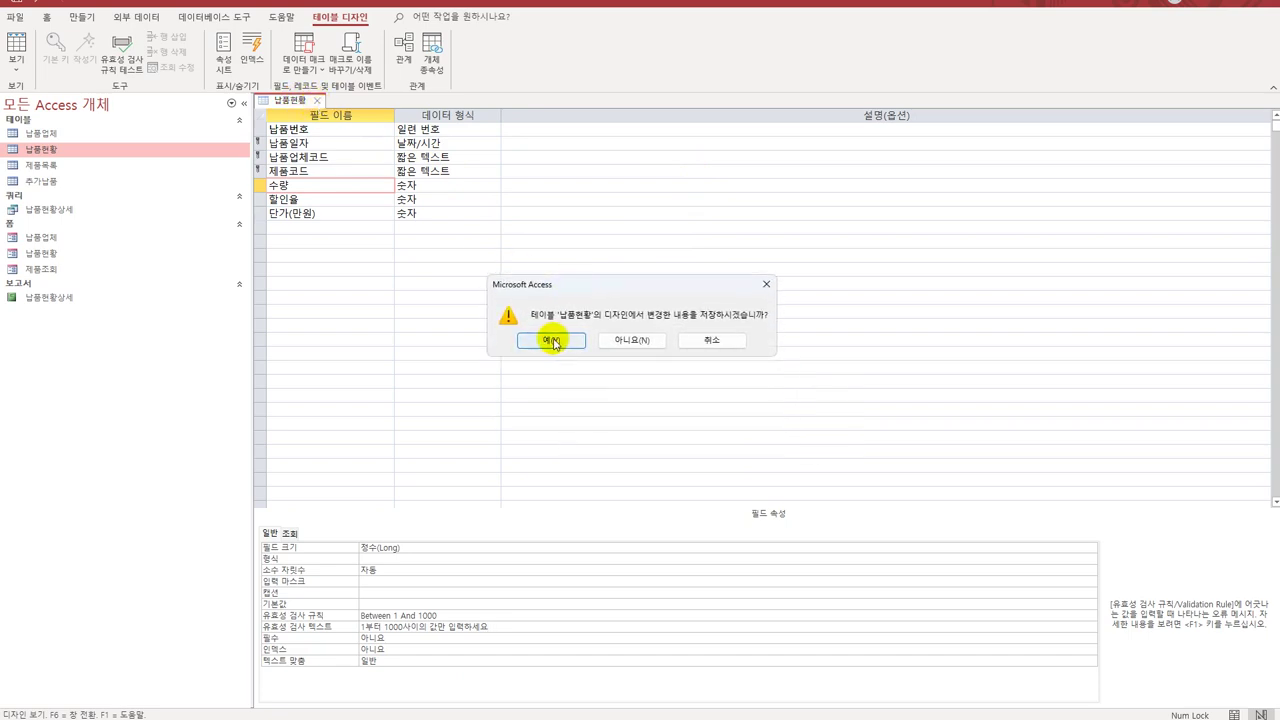
pyautogui.click(526, 342)
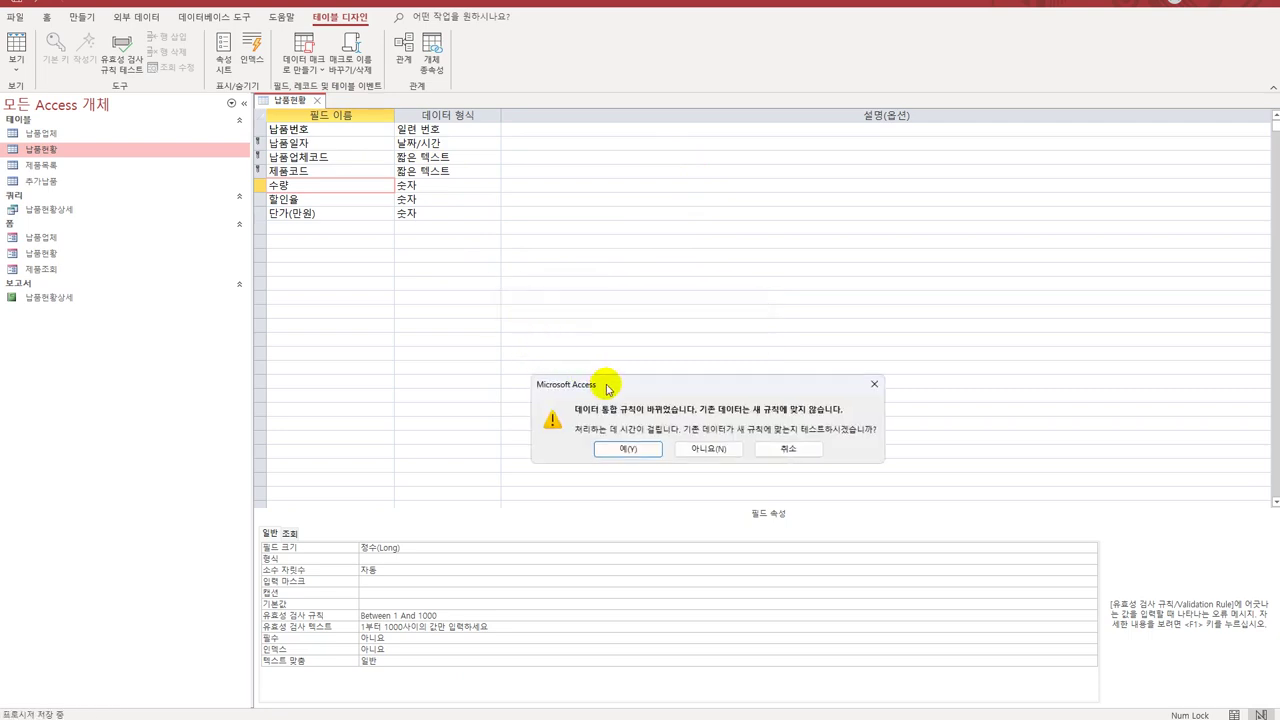
pyautogui.moveTo(608, 386); pyautogui.dragTo(586, 326)
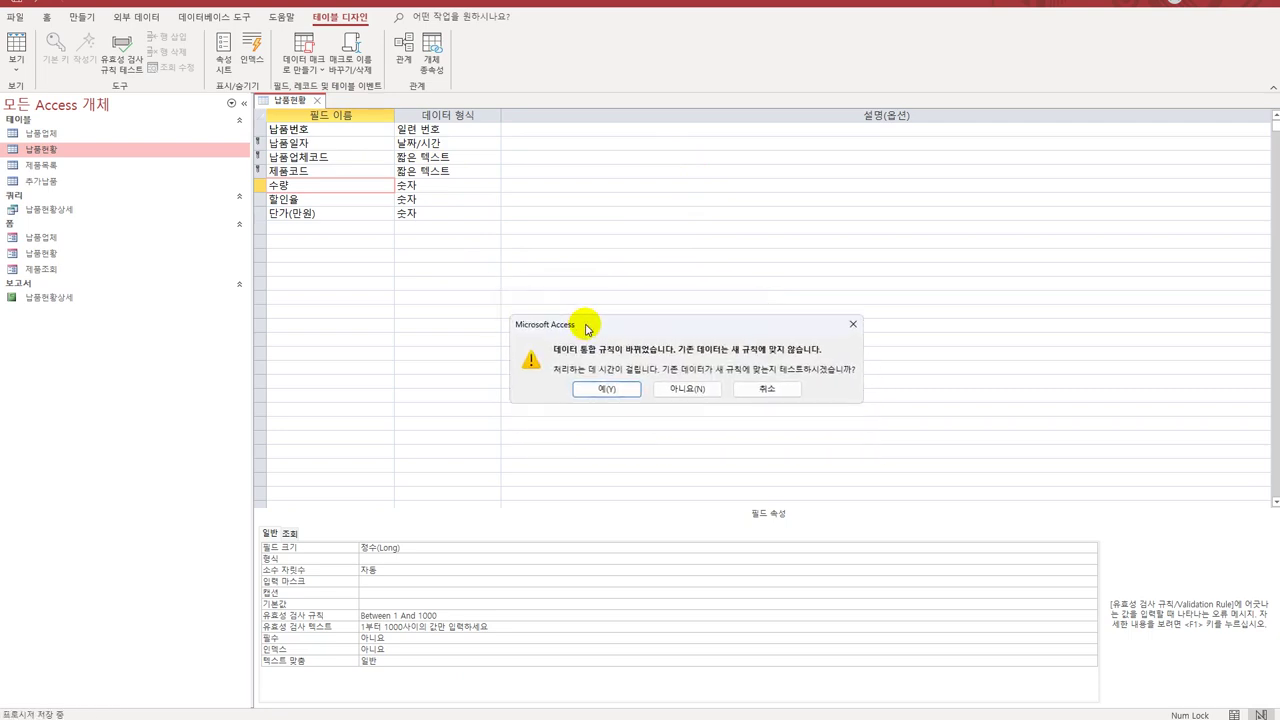
pyautogui.click(628, 390)
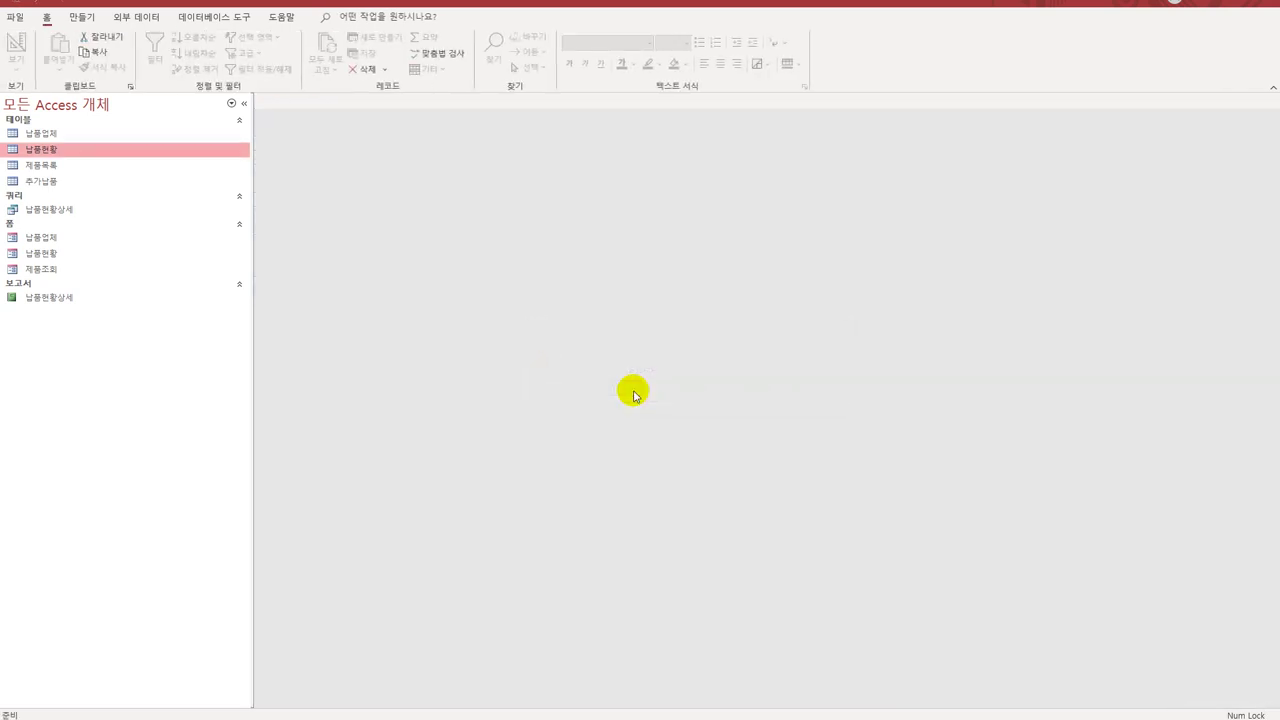
pyautogui.click(128, 138)
pyautogui.rightClick(128, 140)
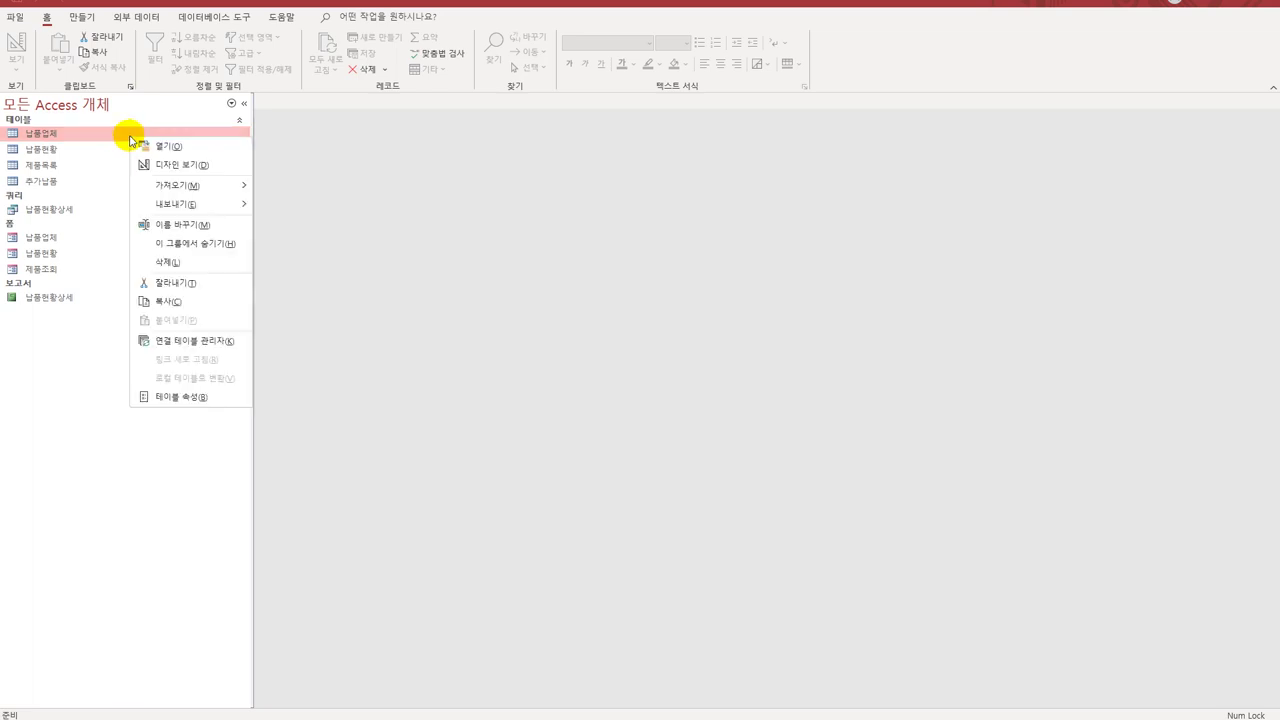
pyautogui.click(190, 165)
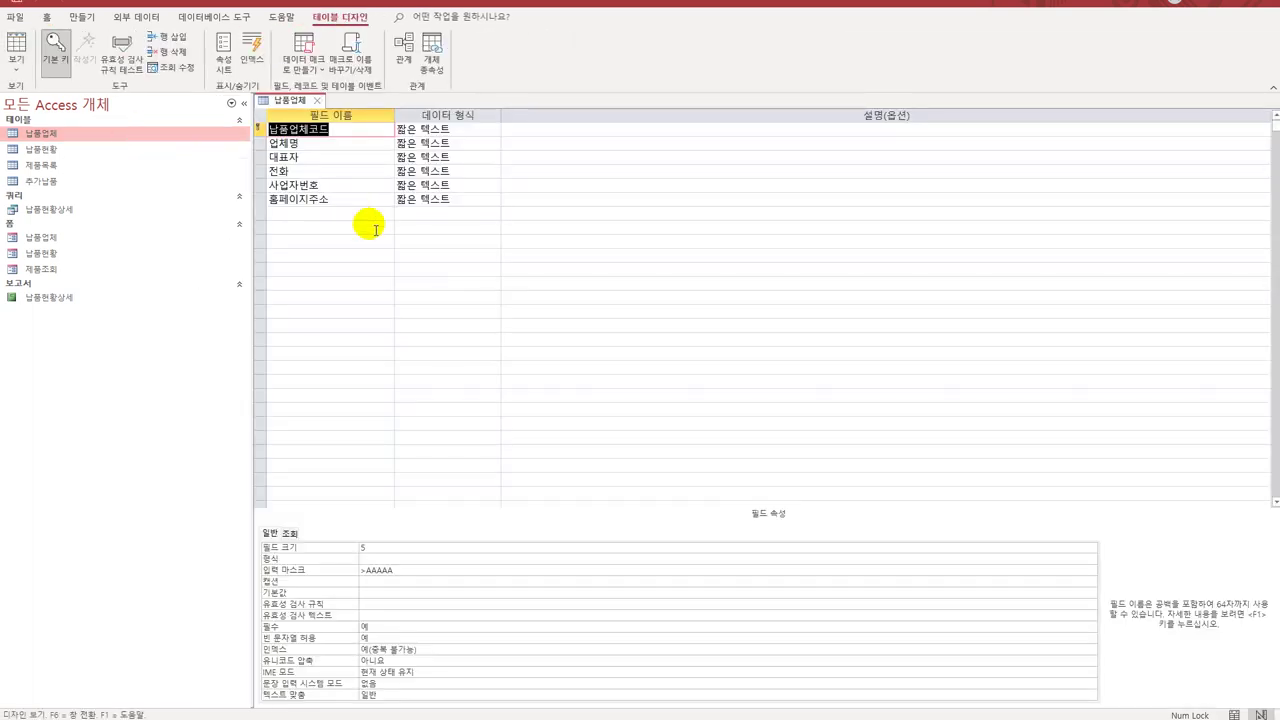
pyautogui.click(324, 187)
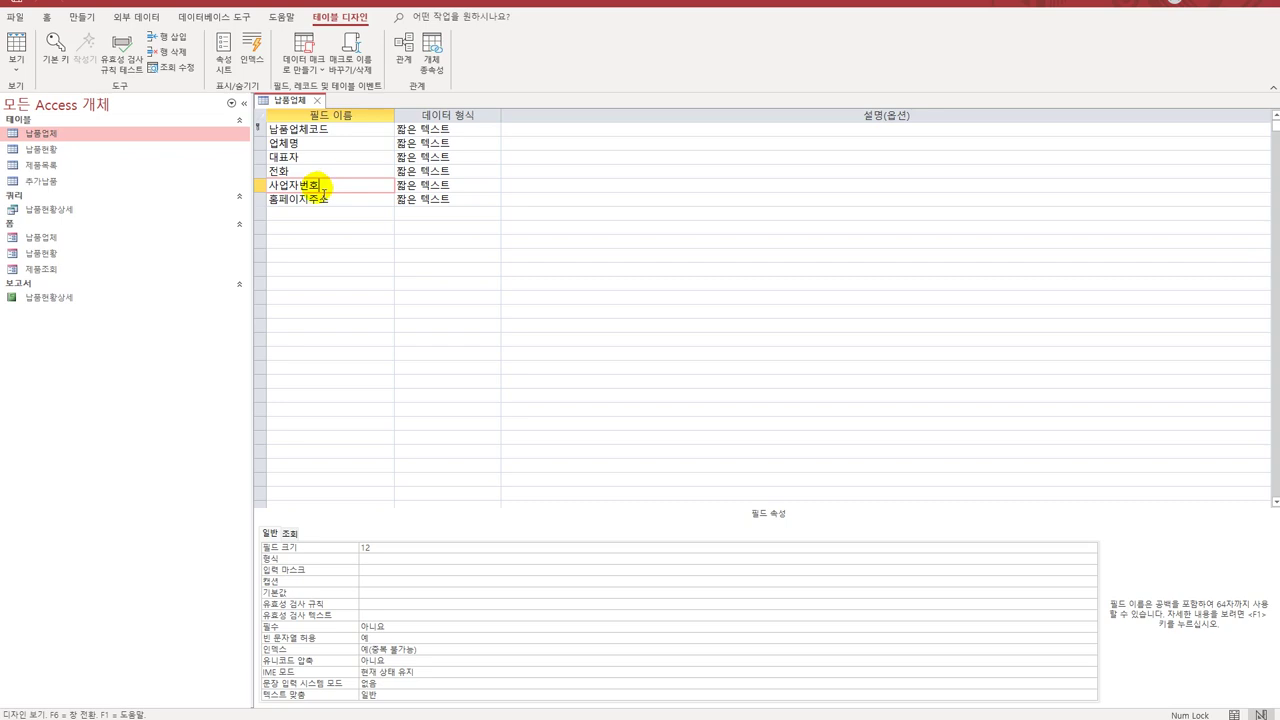
pyautogui.click(399, 570)
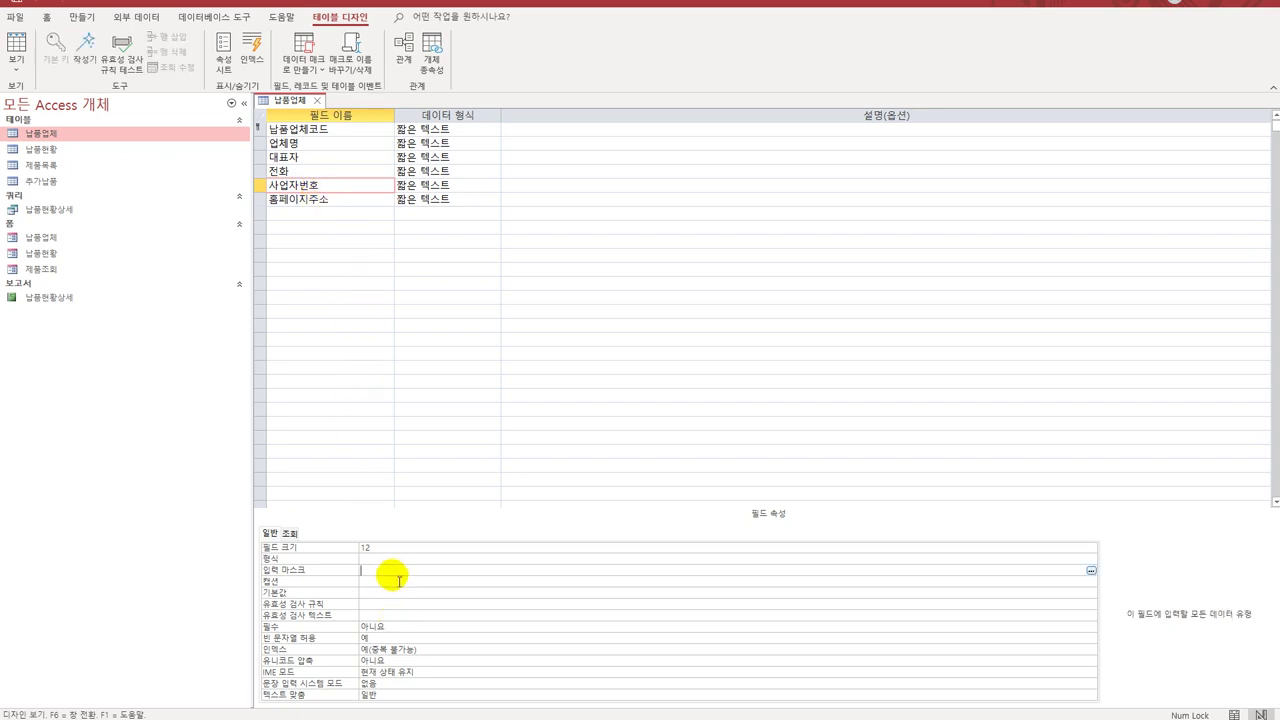
pyautogui.hotkey('shift', 'F2')
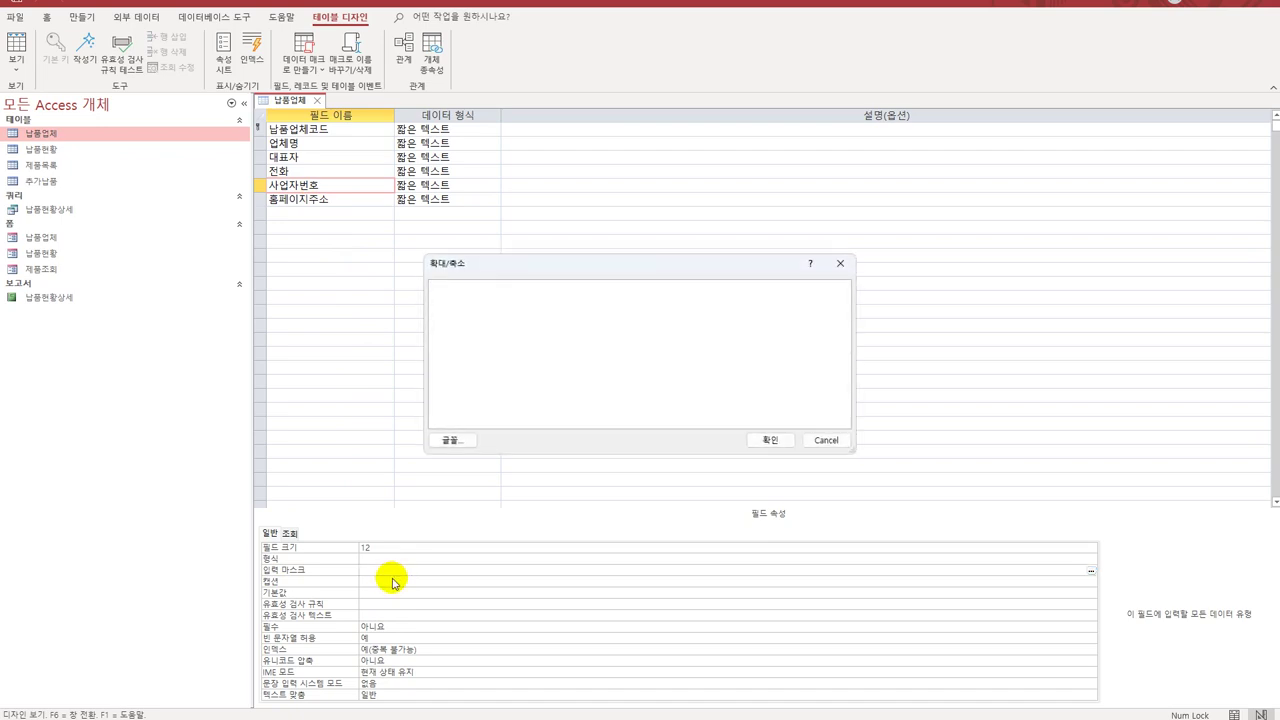
pyautogui.write('000-00-00000')
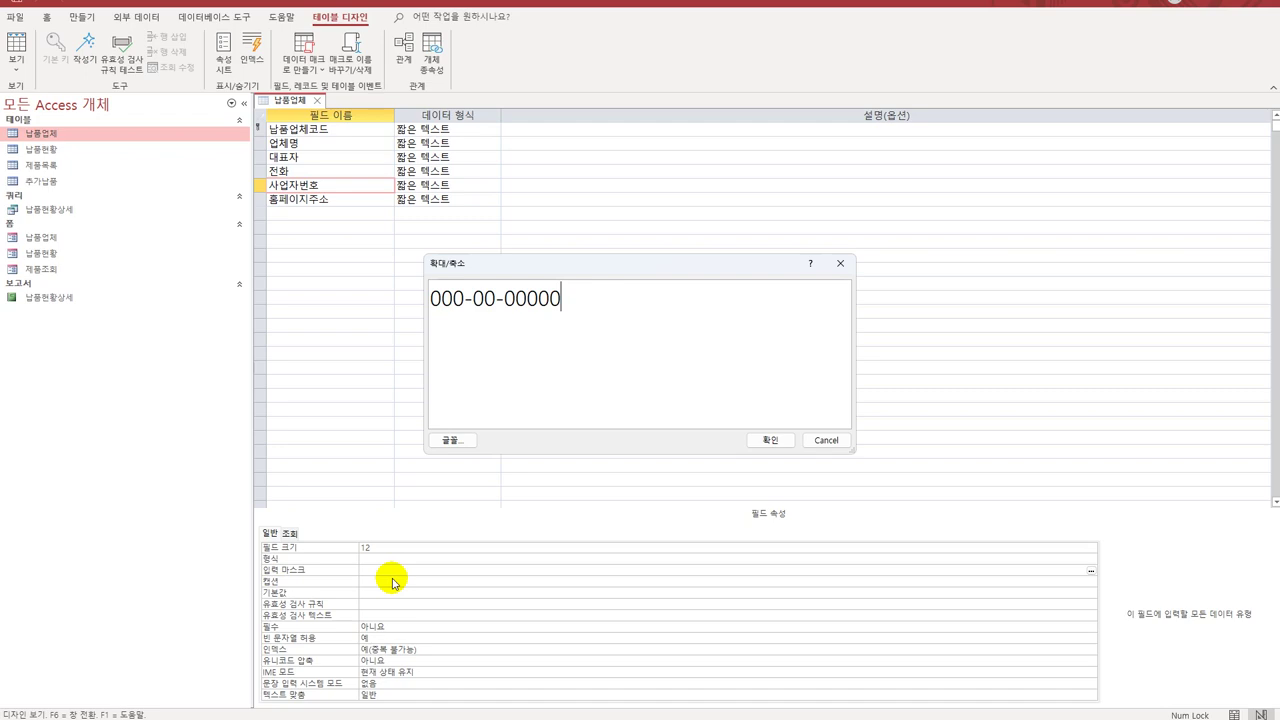
pyautogui.write(';0;_')
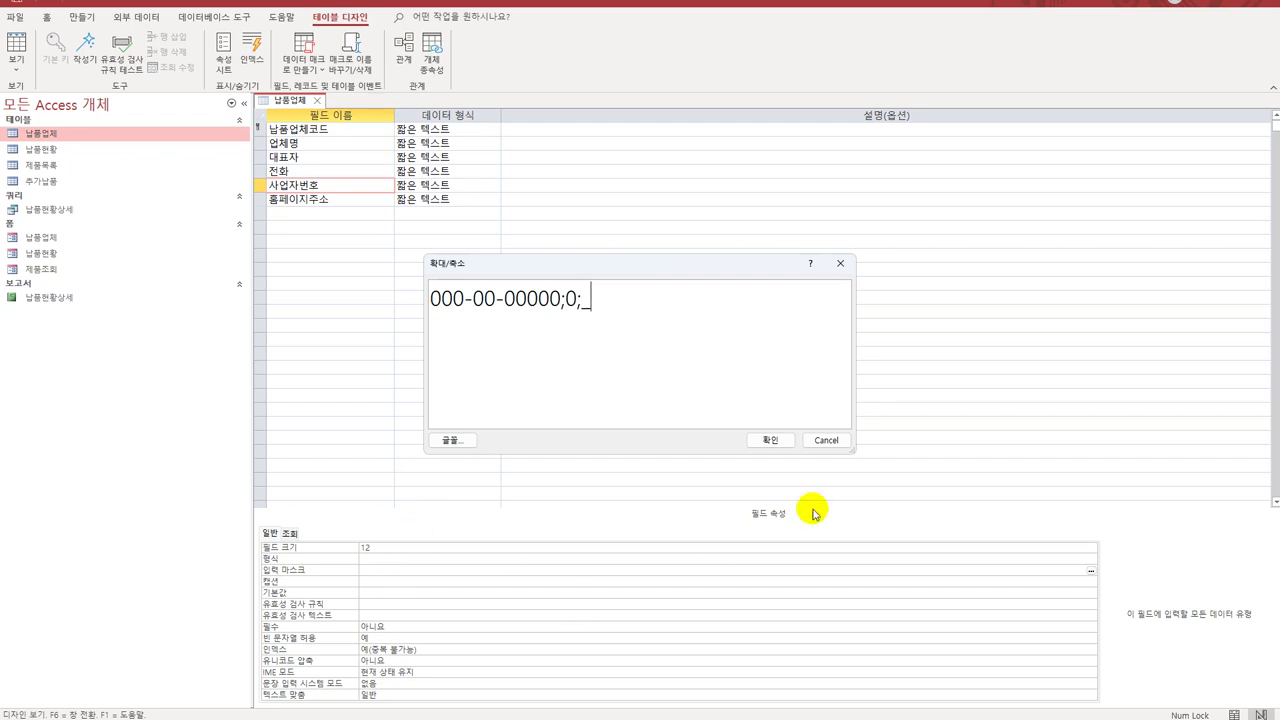
pyautogui.click(768, 440)
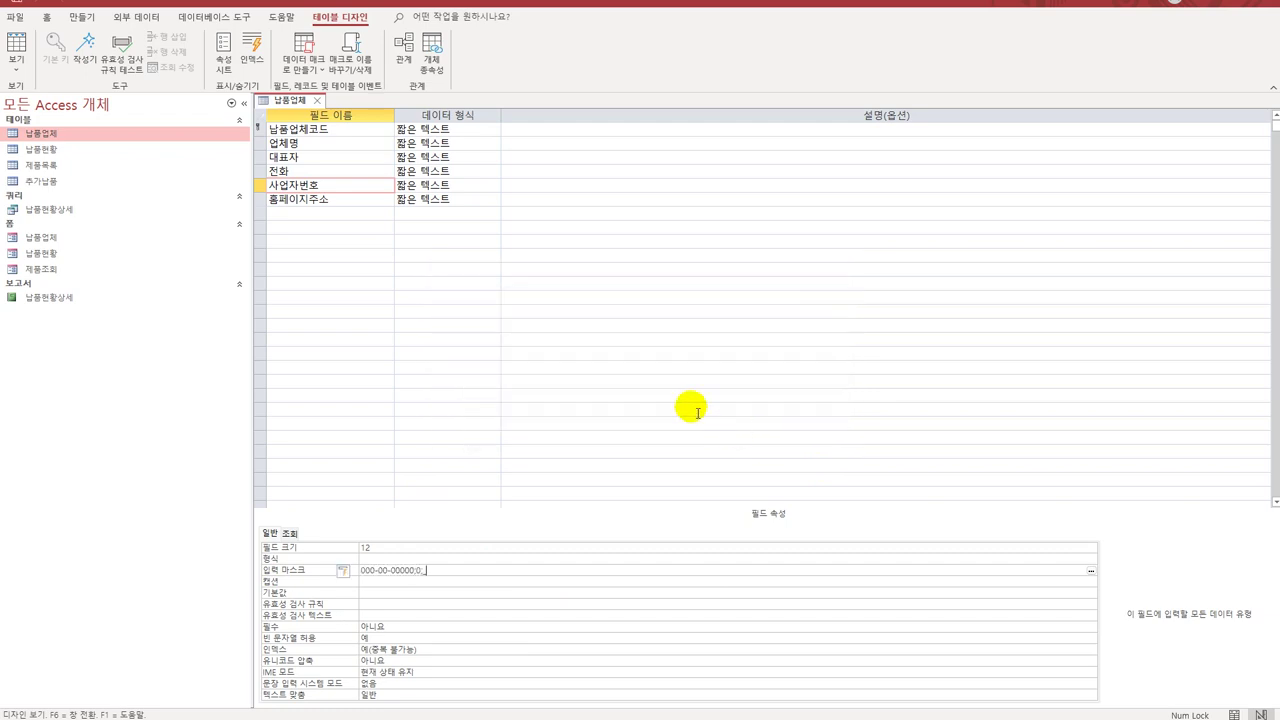
# - Change the 홈페이지주소 field's data type to 하이퍼링크 in the 납품업체 table
pyautogui.click(340, 201)
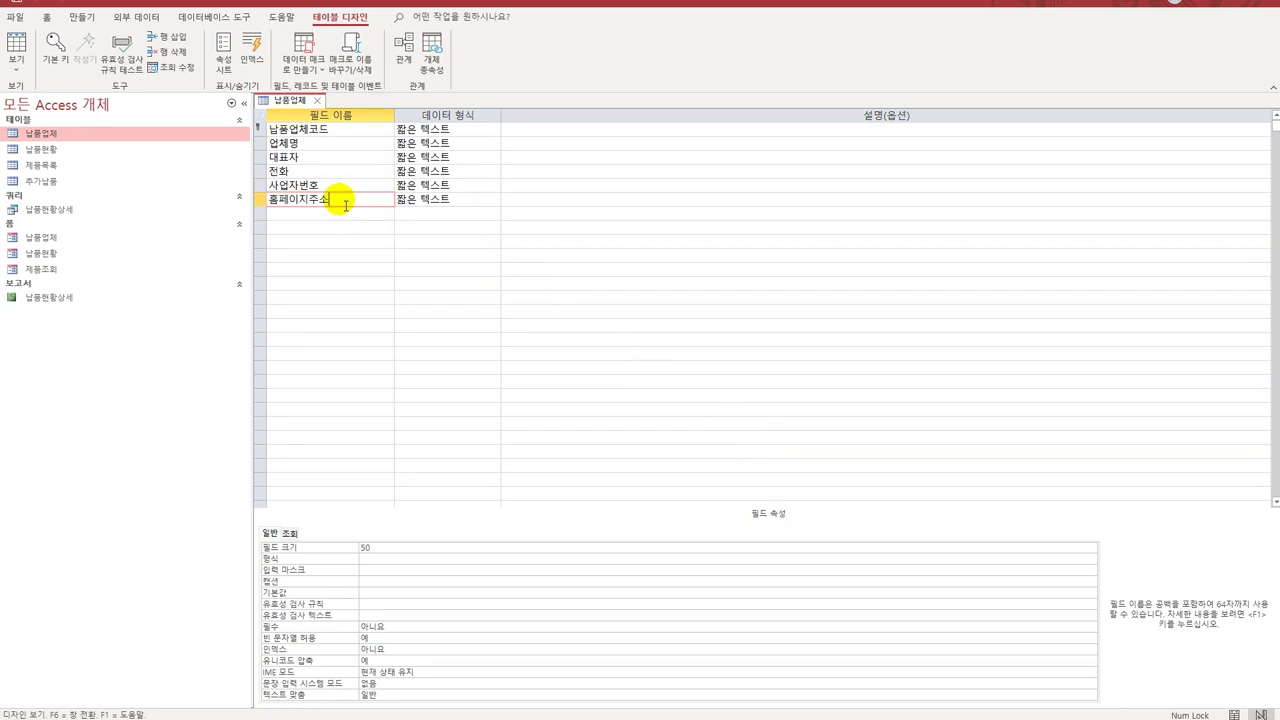
pyautogui.click(457, 199)
pyautogui.click(494, 199)
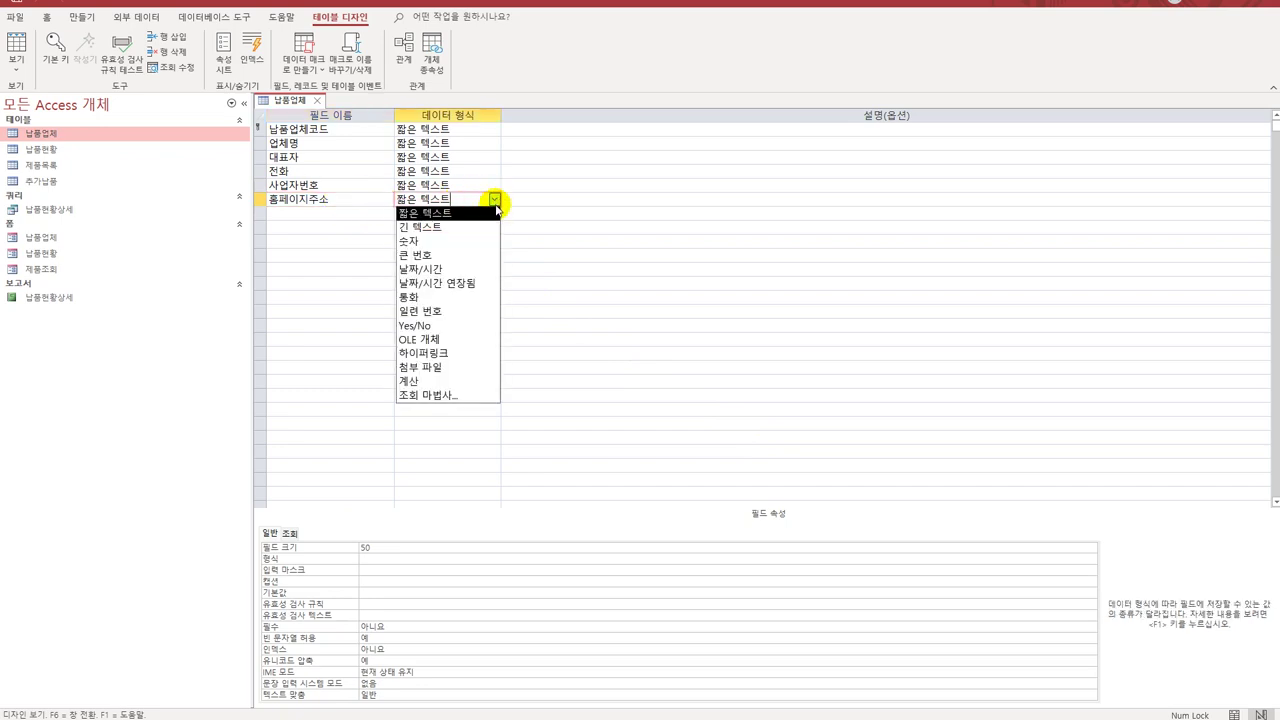
pyautogui.click(470, 352)
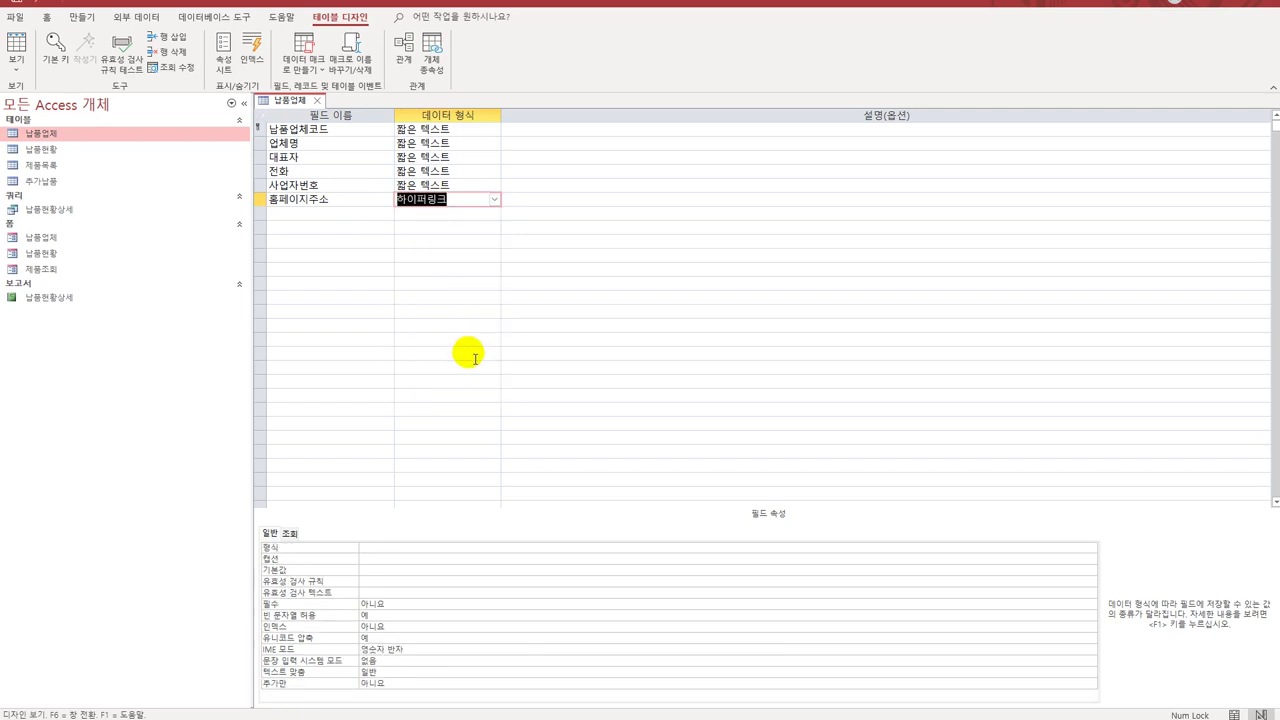
pyautogui.click(354, 215)
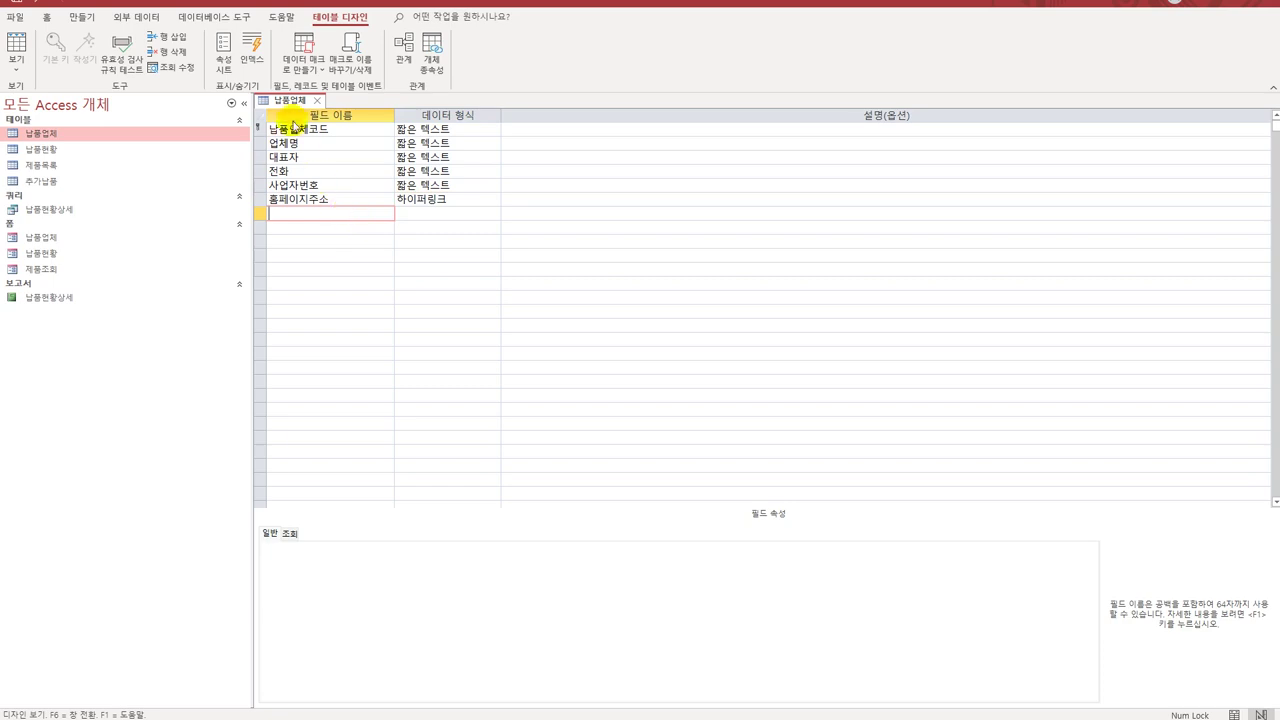
# - Close the 납품업체 table and save its design changes
pyautogui.click(317, 101)
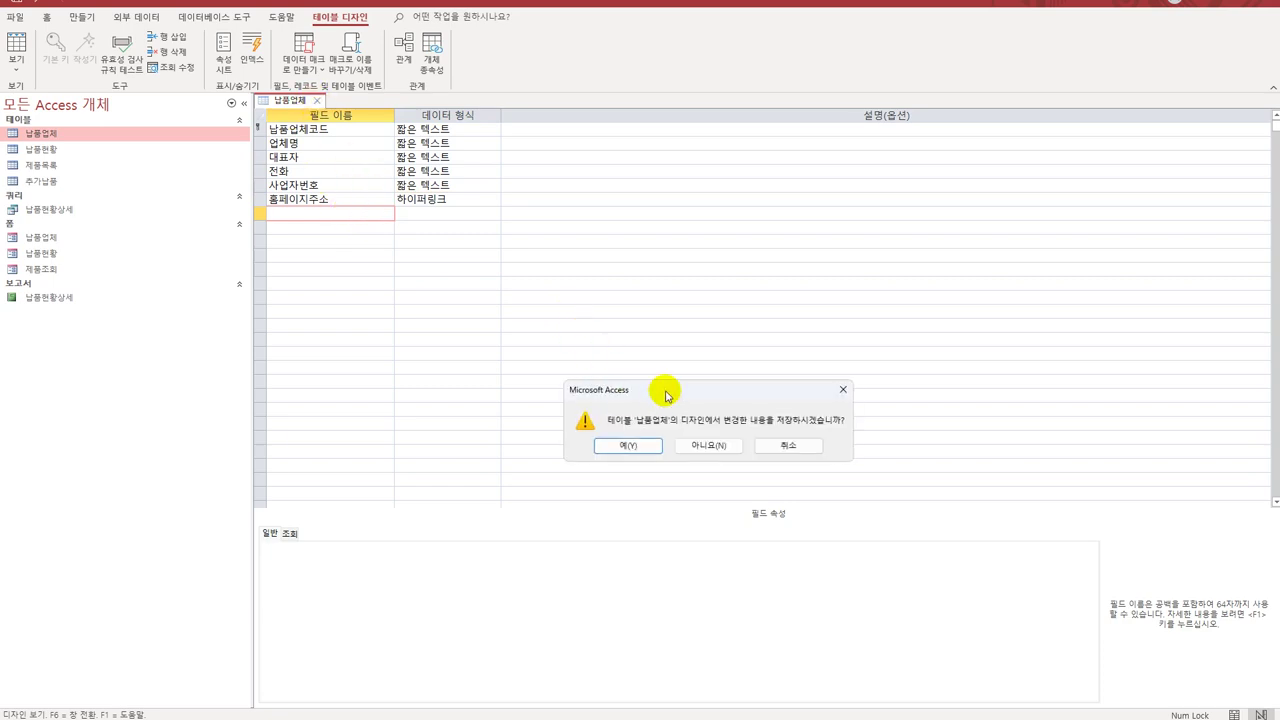
pyautogui.moveTo(663, 392); pyautogui.dragTo(588, 320)
pyautogui.click(576, 379)
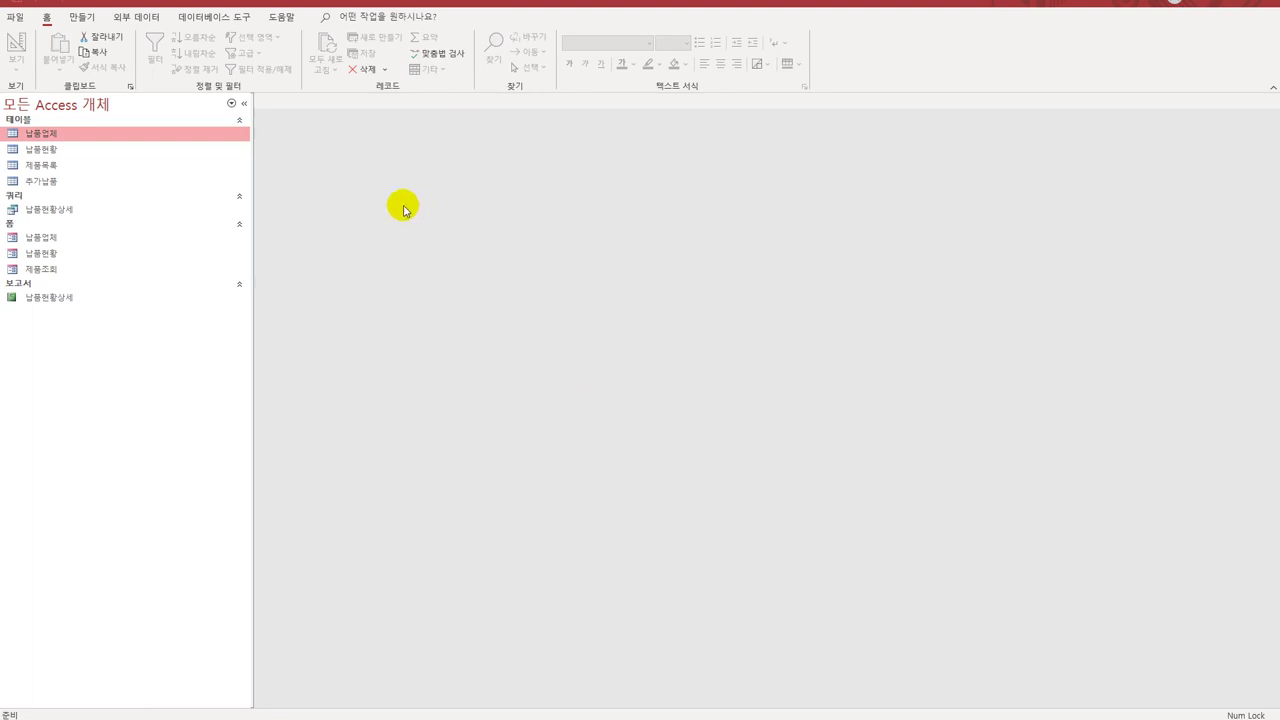
# - Open the 추가납품 table in Datasheet view and widen the 납품번호 column to show its full heading
pyautogui.click(124, 184)
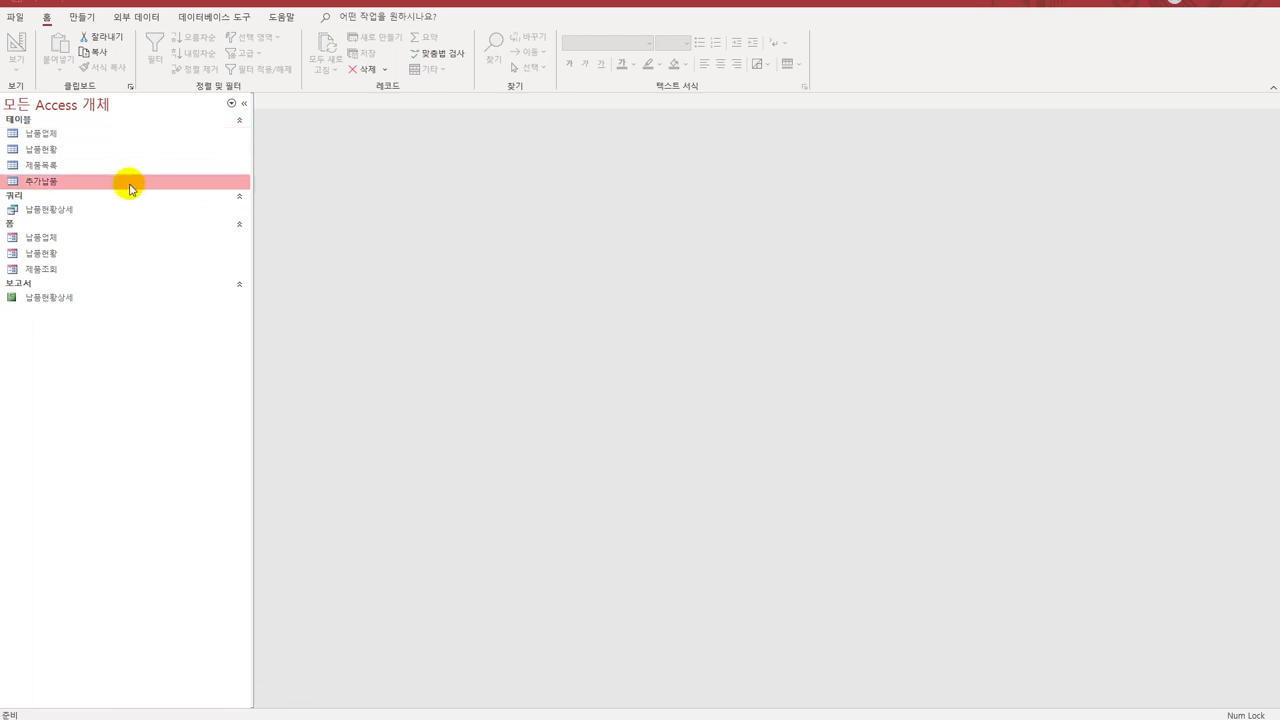
pyautogui.doubleClick(130, 184)
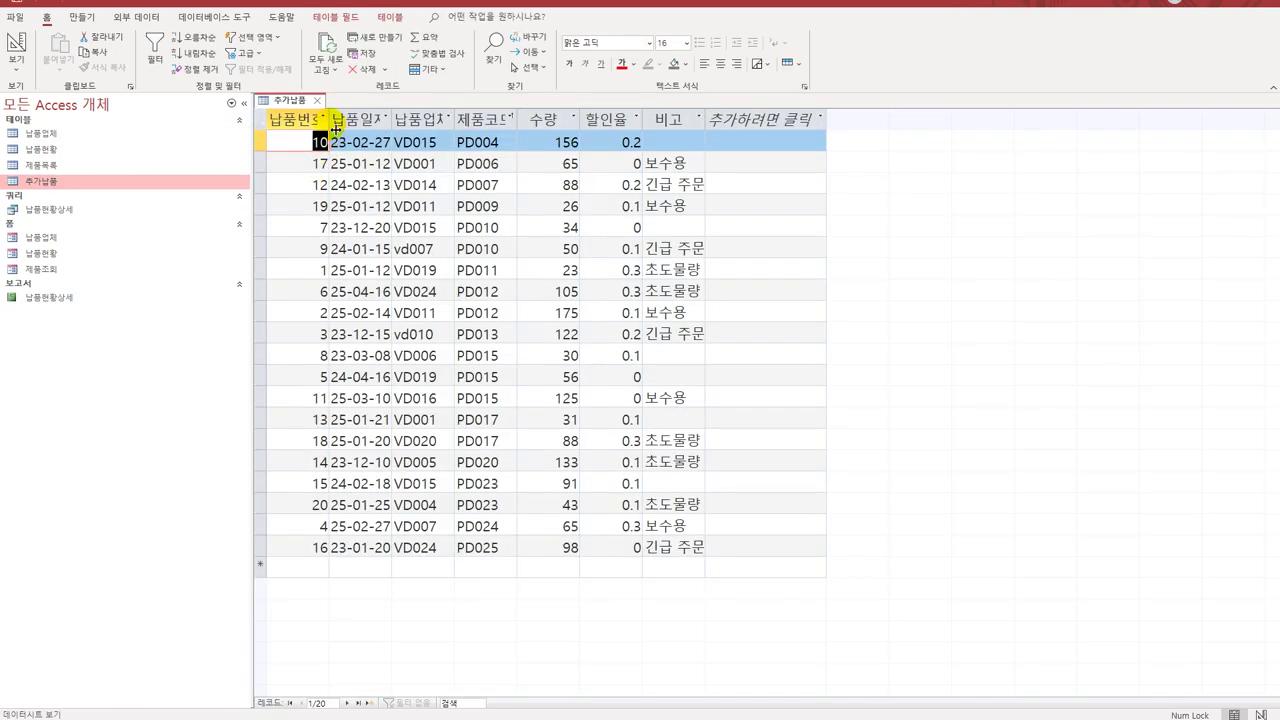
pyautogui.moveTo(323, 122); pyautogui.dragTo(335, 124)
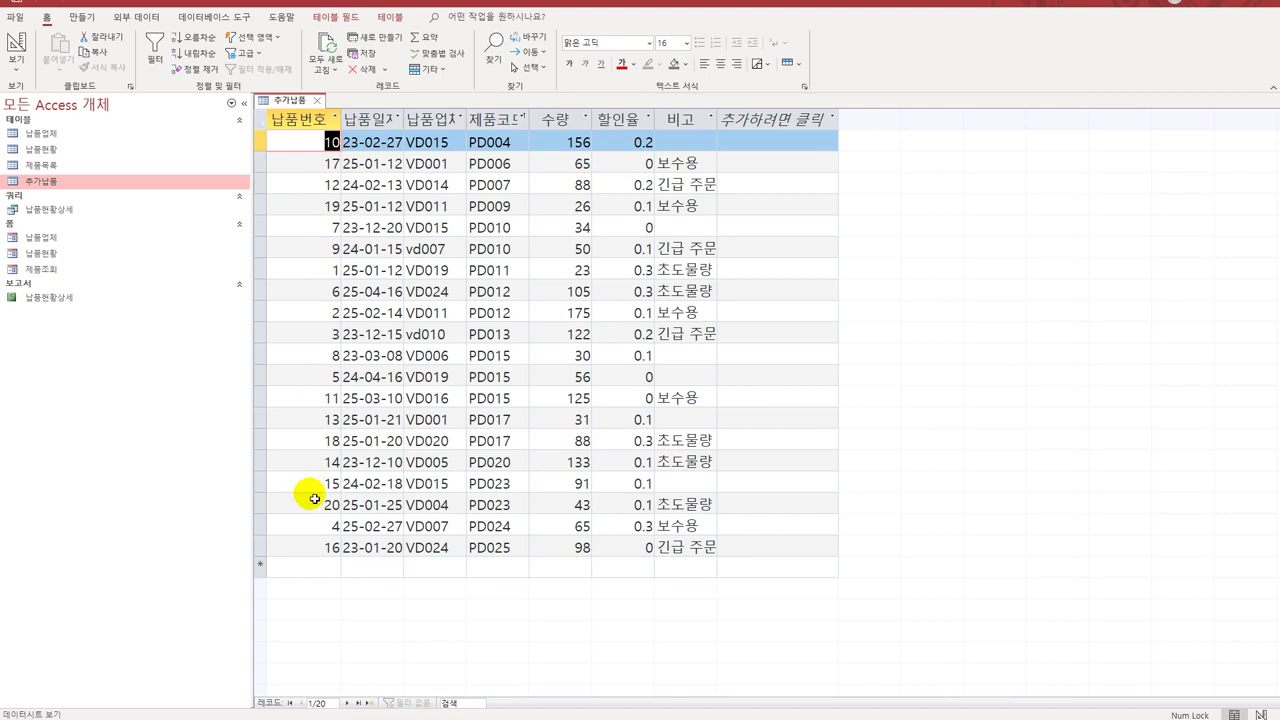
pyautogui.click(679, 556)
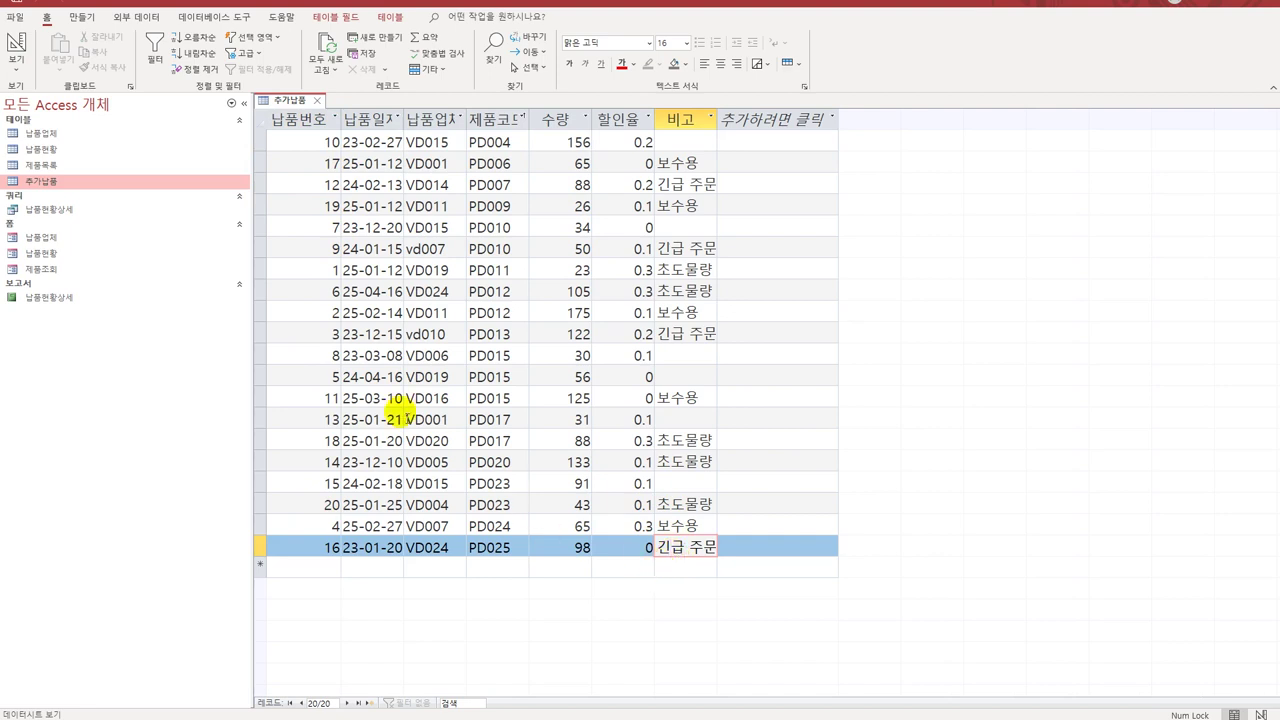
# - Open the 납품현황 table for comparison and fit the 추가납품 table's 납품일자 column to its contents
pyautogui.doubleClick(143, 150)
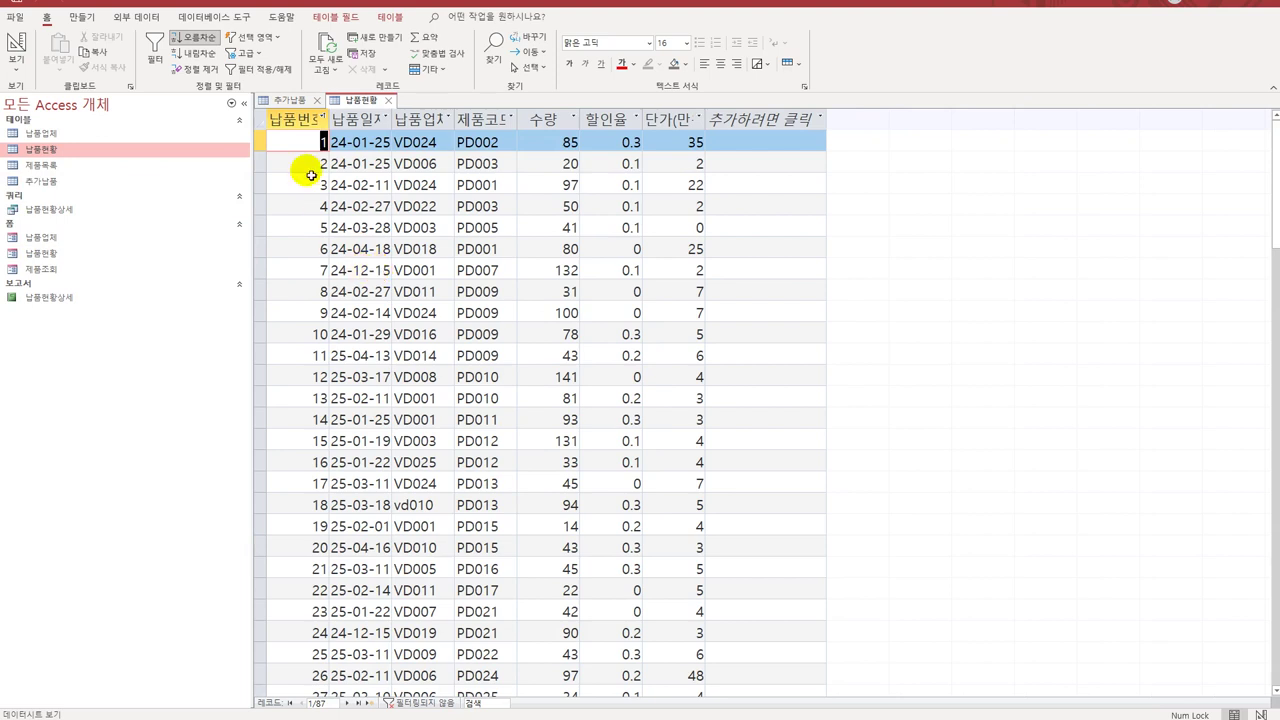
pyautogui.click(288, 101)
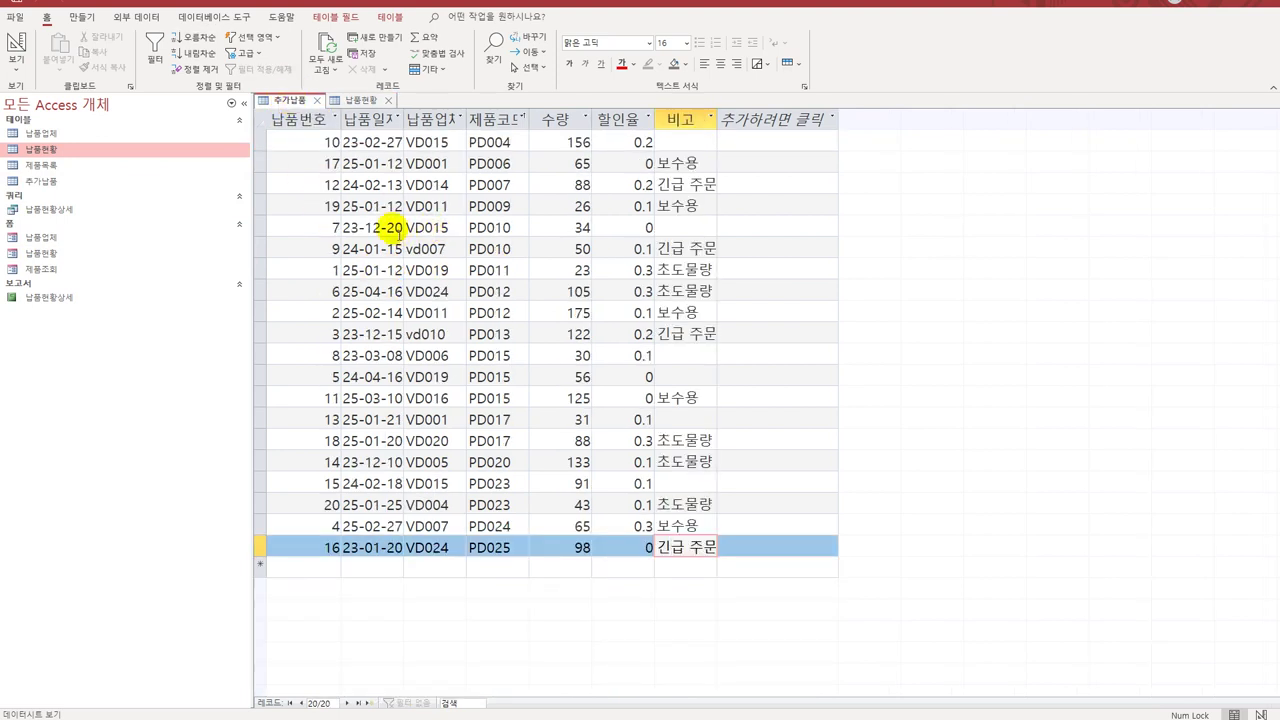
pyautogui.doubleClick(405, 120)
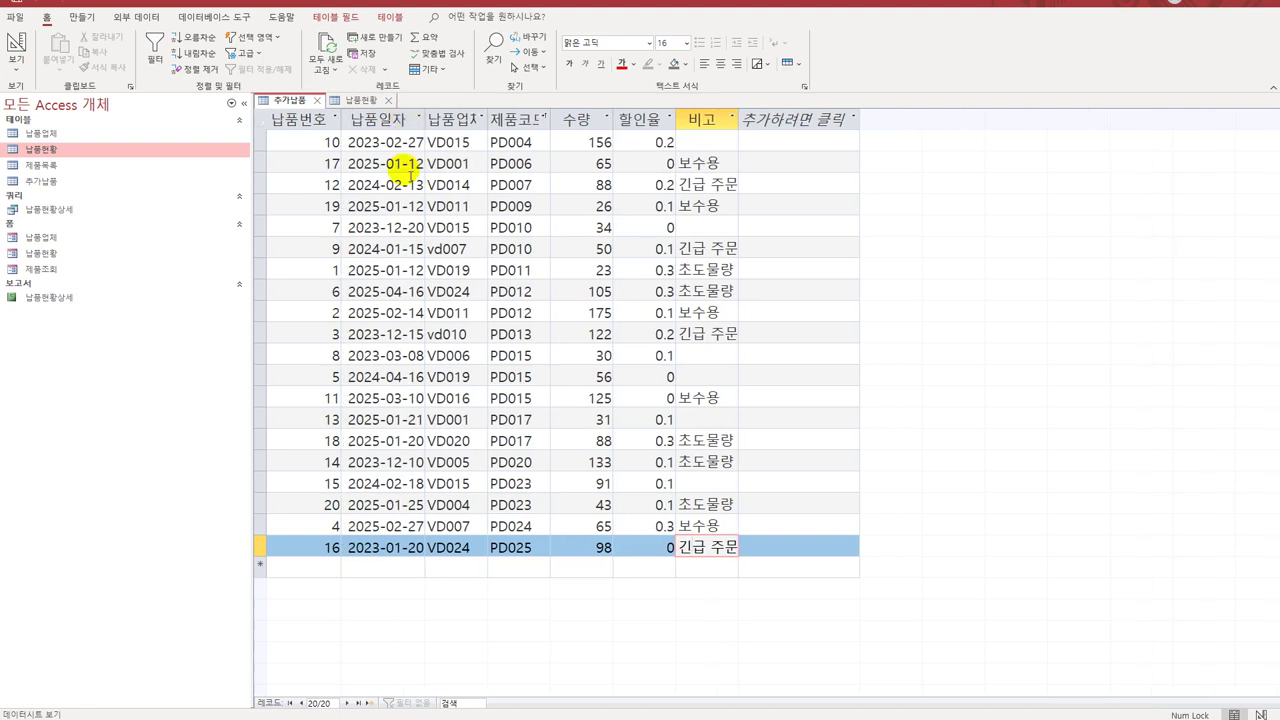
pyautogui.click(393, 505)
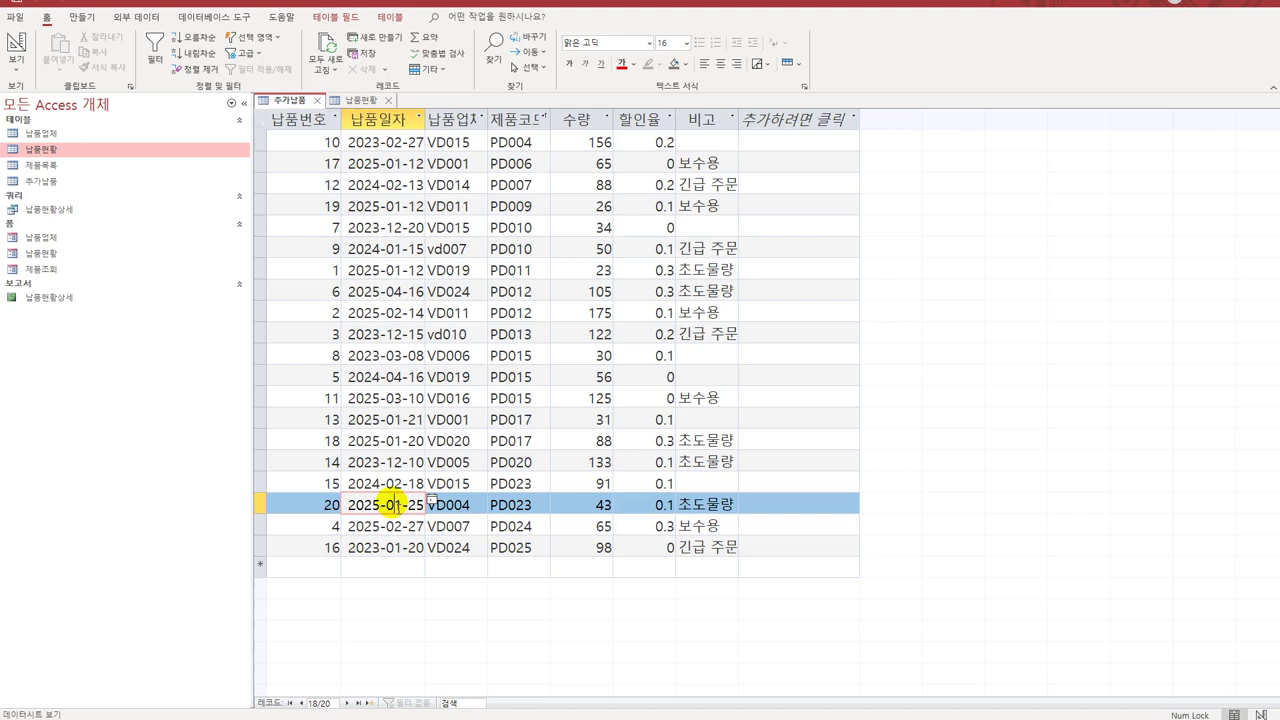
# - Close the 납품현황 and 추가납품 tables, saving the layout changes of 추가납품
pyautogui.click(362, 101)
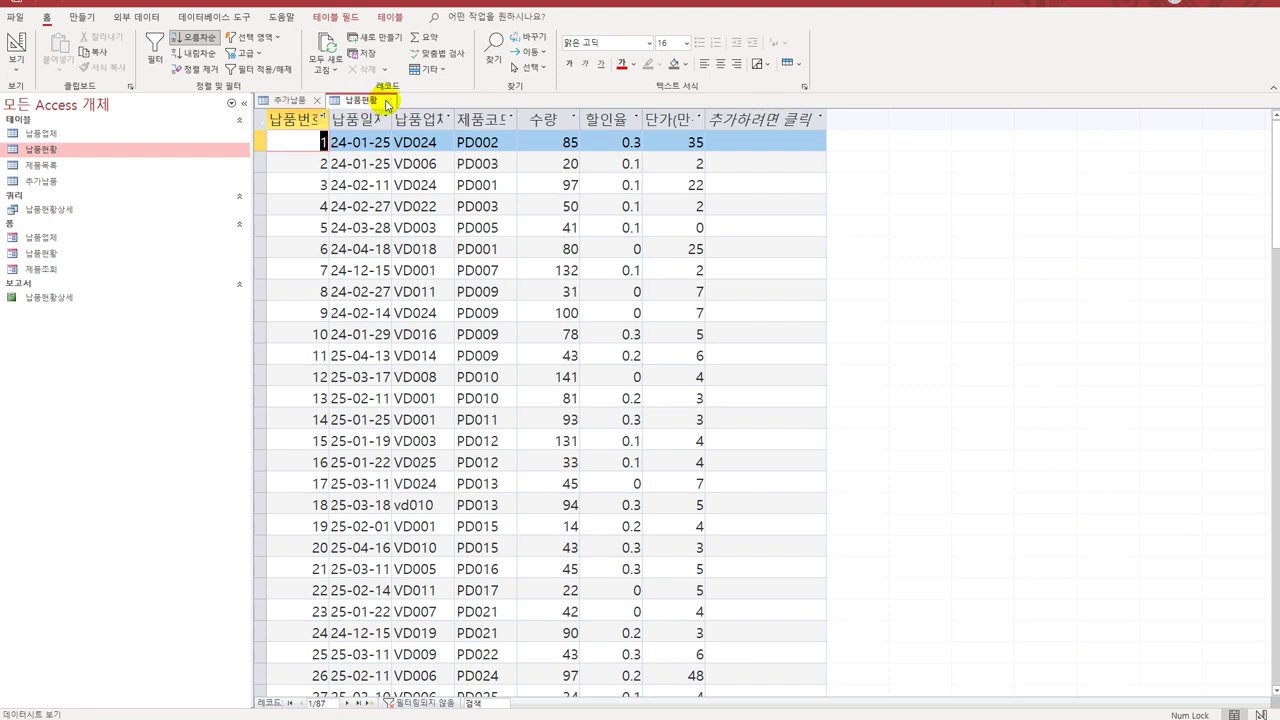
pyautogui.click(386, 101)
pyautogui.click(316, 100)
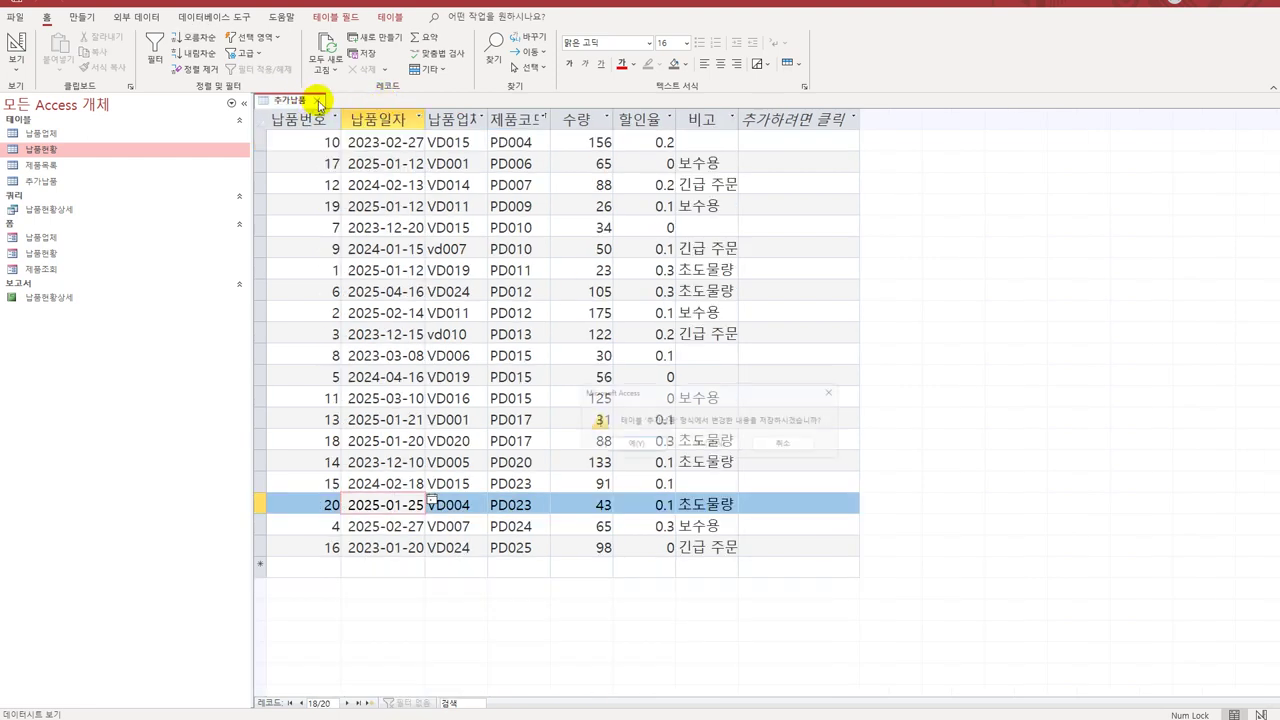
pyautogui.click(619, 444)
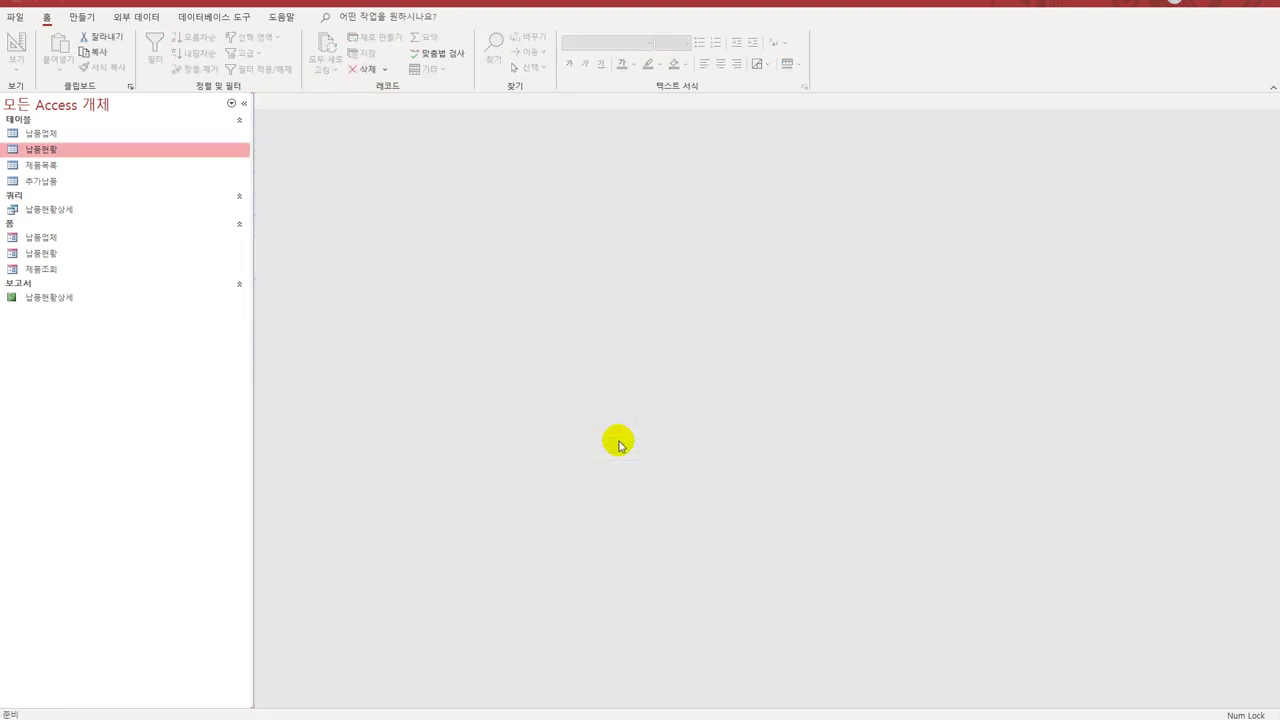
# - Create a new query in Design view and make it an append query targeting the 납품현황 table in the current database
pyautogui.click(86, 17)
pyautogui.click(217, 62)
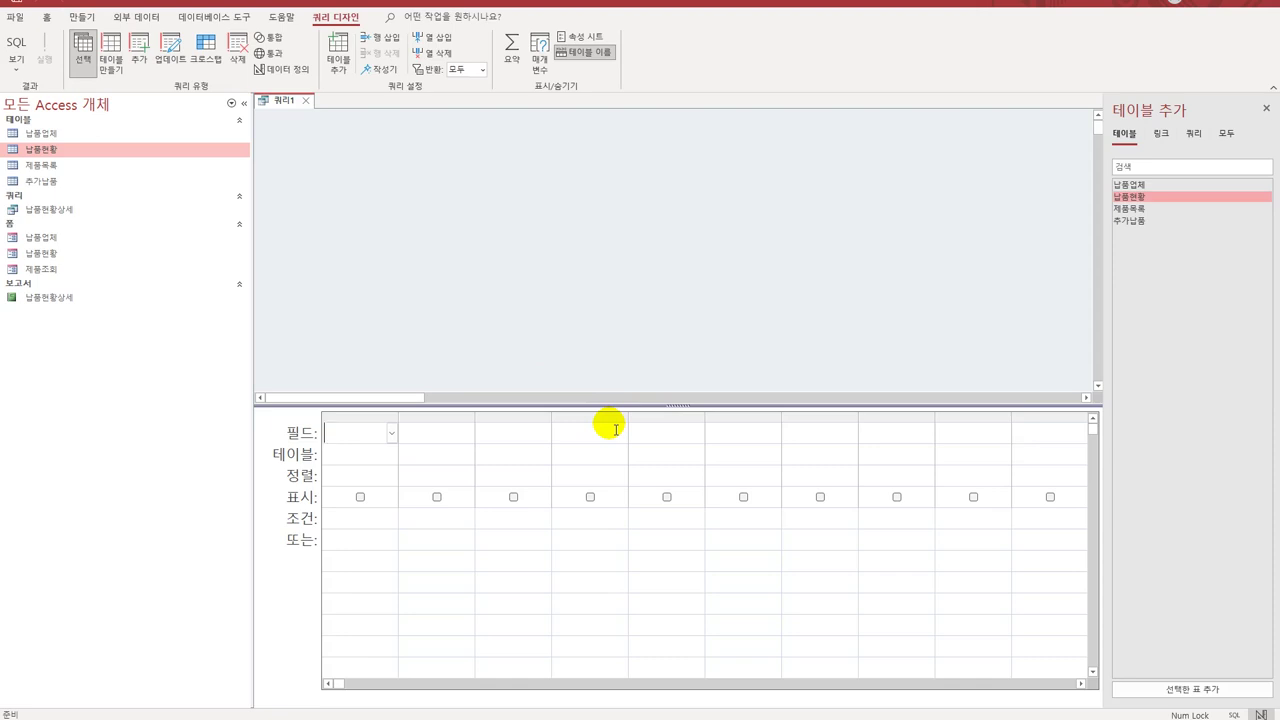
pyautogui.click(141, 58)
pyautogui.click(774, 230)
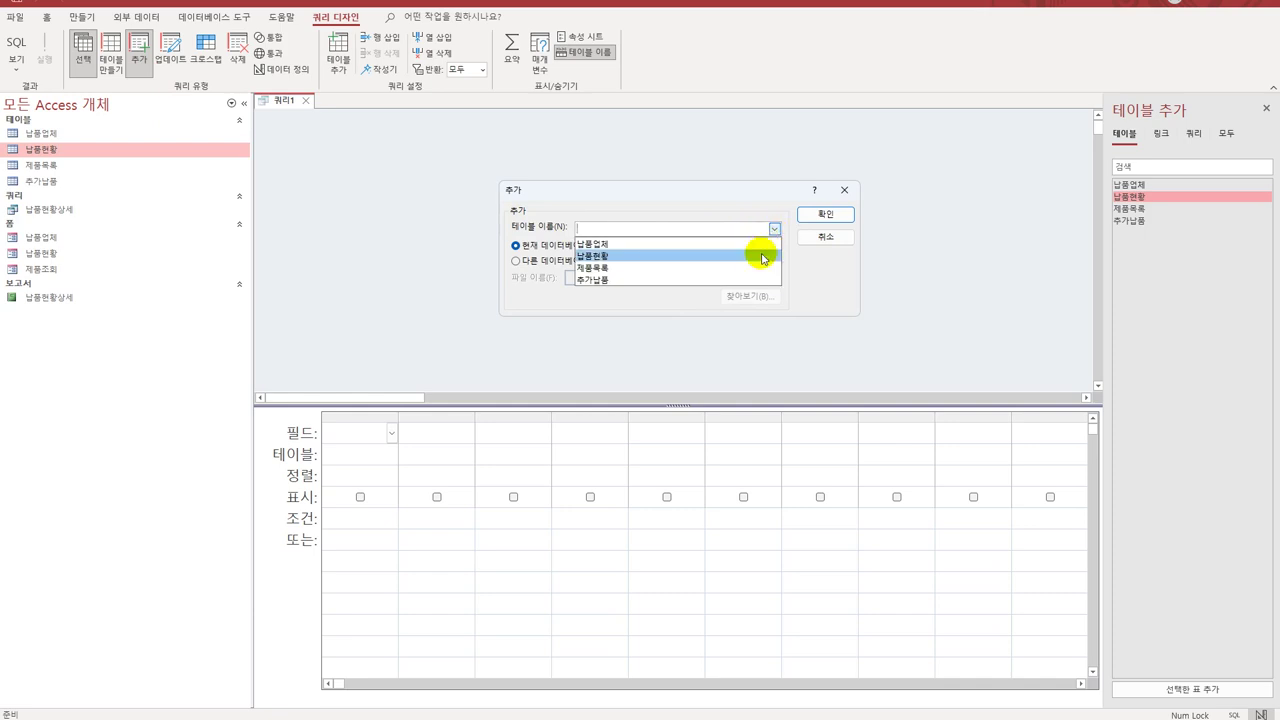
pyautogui.click(761, 257)
pyautogui.click(817, 215)
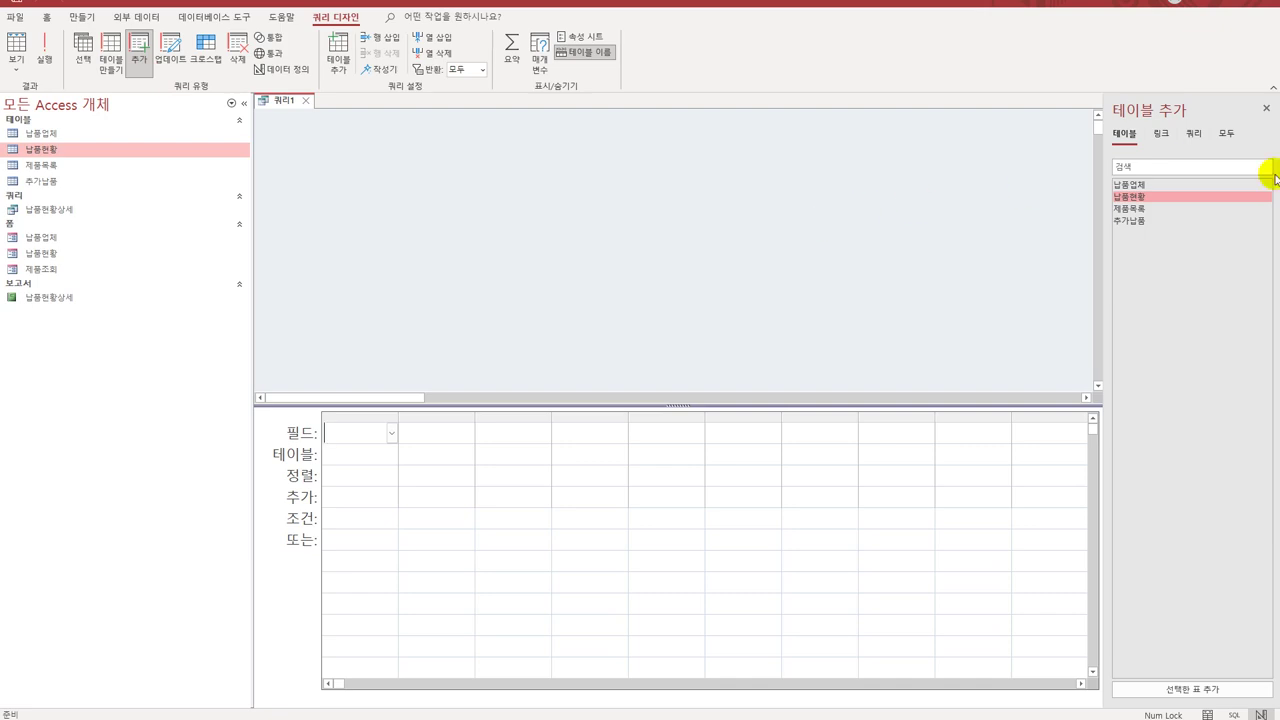
# - Add the 추가납품 table to the query, put its 납품번호 field in the grid and enlarge the field list to show all fields
pyautogui.click(1157, 224)
pyautogui.doubleClick(1157, 226)
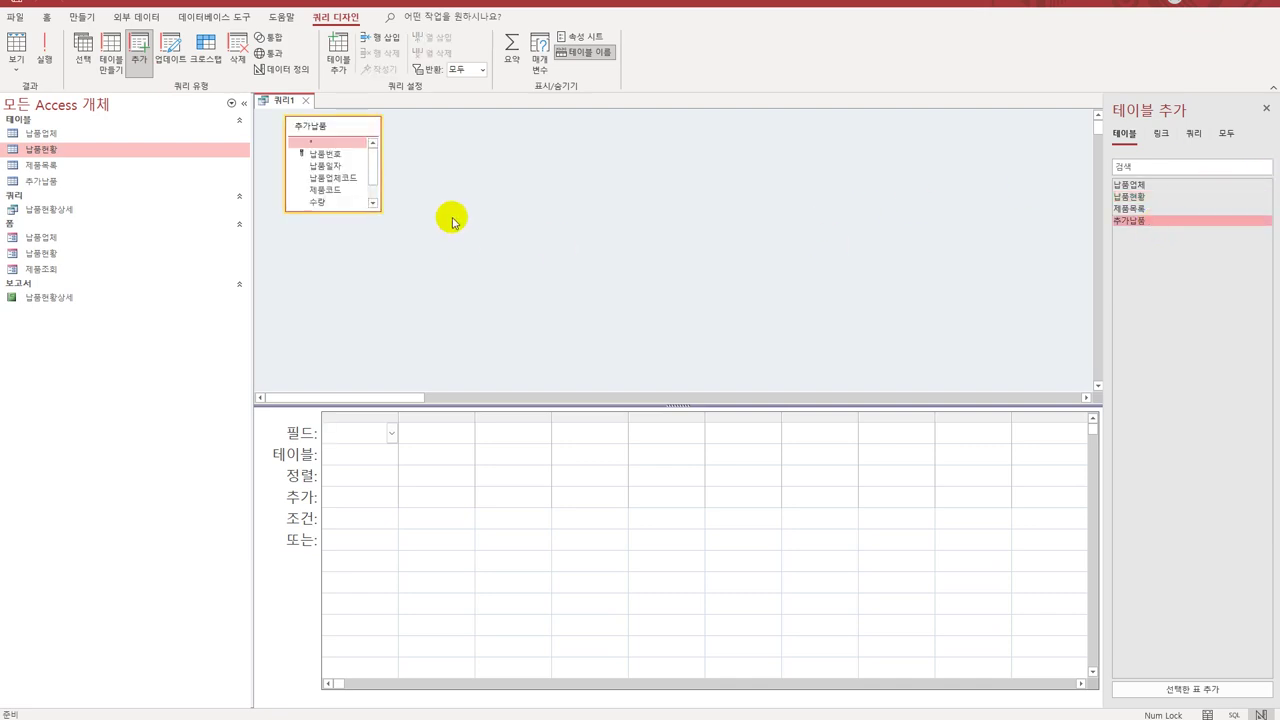
pyautogui.doubleClick(310, 155)
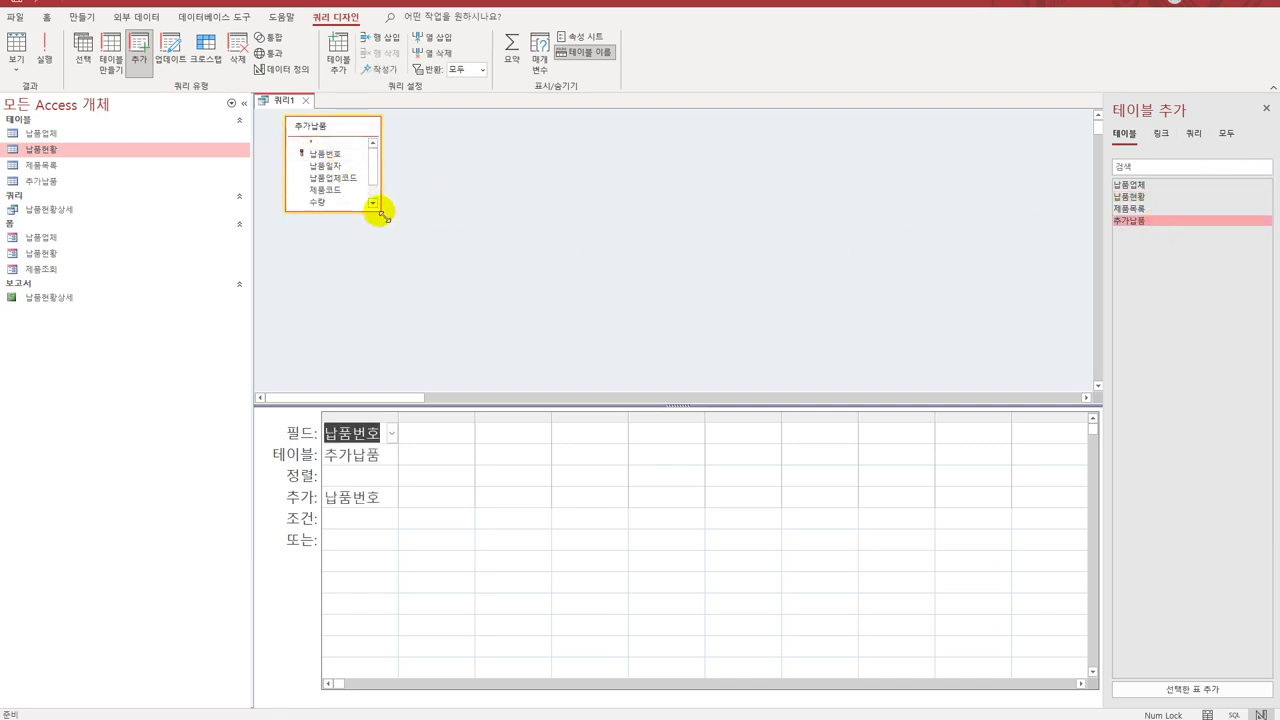
pyautogui.moveTo(380, 211); pyautogui.dragTo(424, 268)
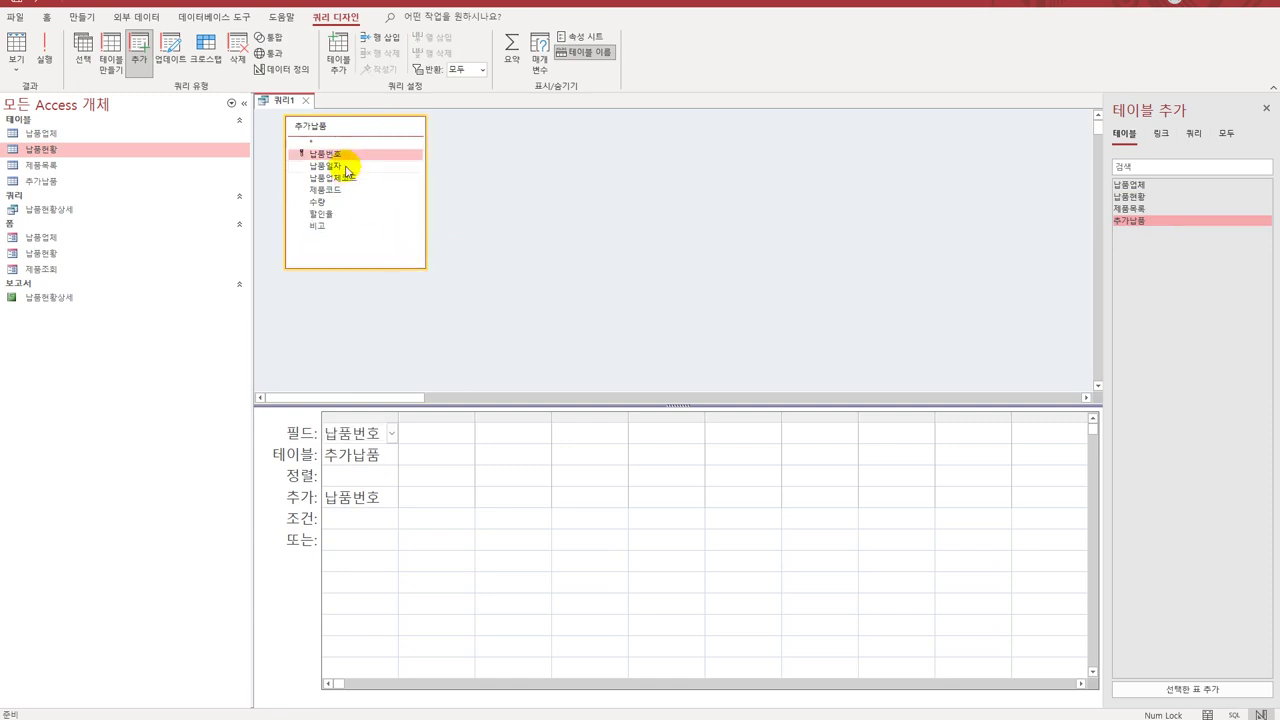
# - Add the 납품일자, 납품업체코드, 제품코드, 수량 and 할인율 fields of 추가납품 to the query grid
pyautogui.doubleClick(335, 165)
pyautogui.doubleClick(340, 177)
pyautogui.doubleClick(340, 190)
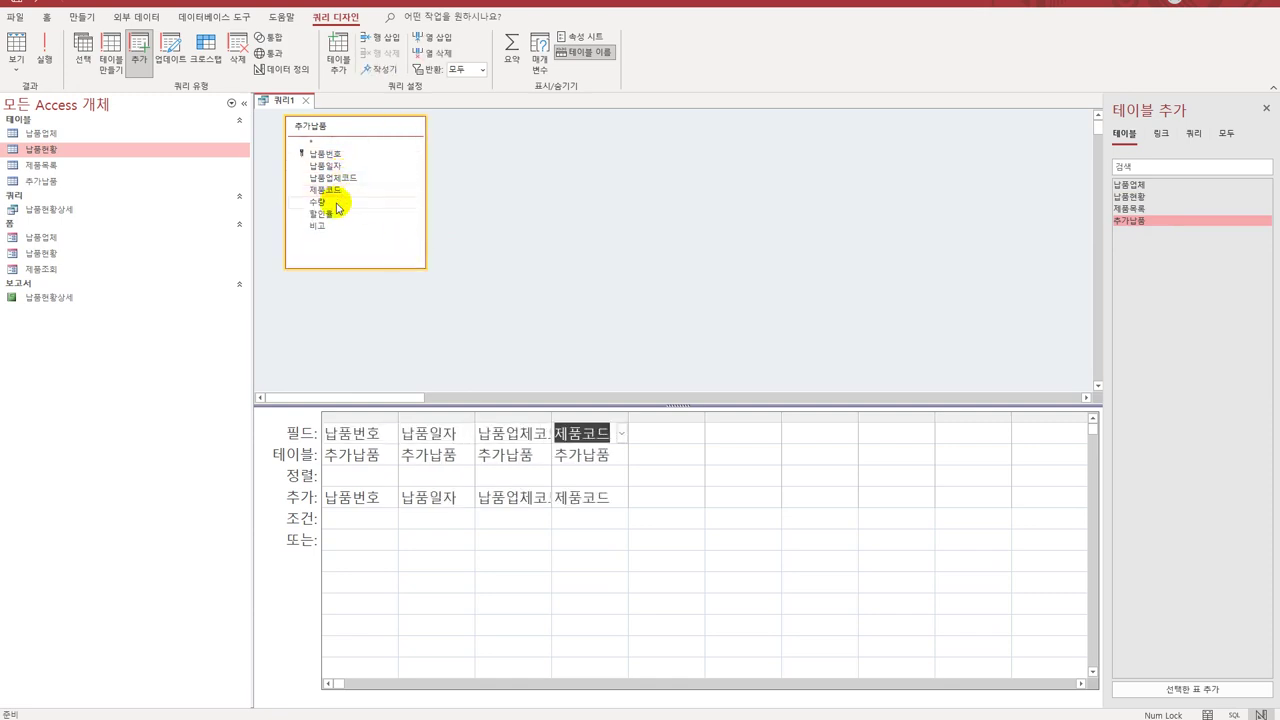
pyautogui.doubleClick(335, 202)
pyautogui.click(338, 214)
pyautogui.doubleClick(338, 216)
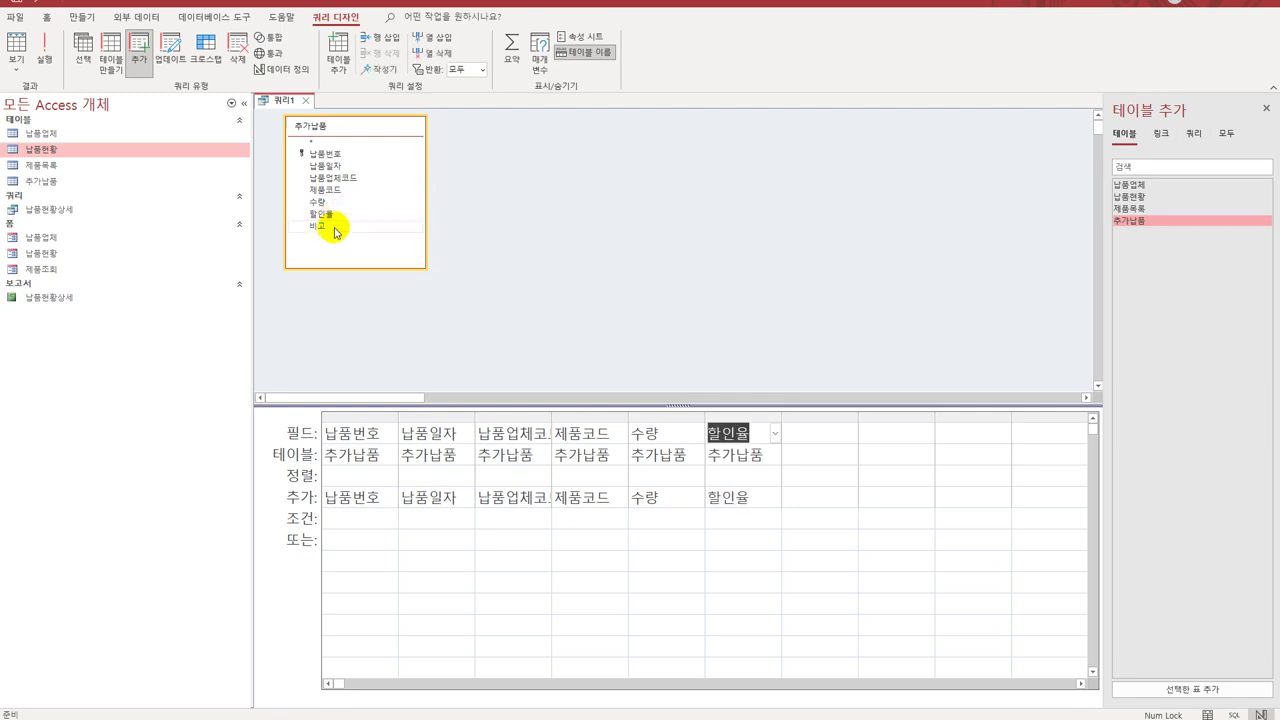
pyautogui.doubleClick(334, 228)
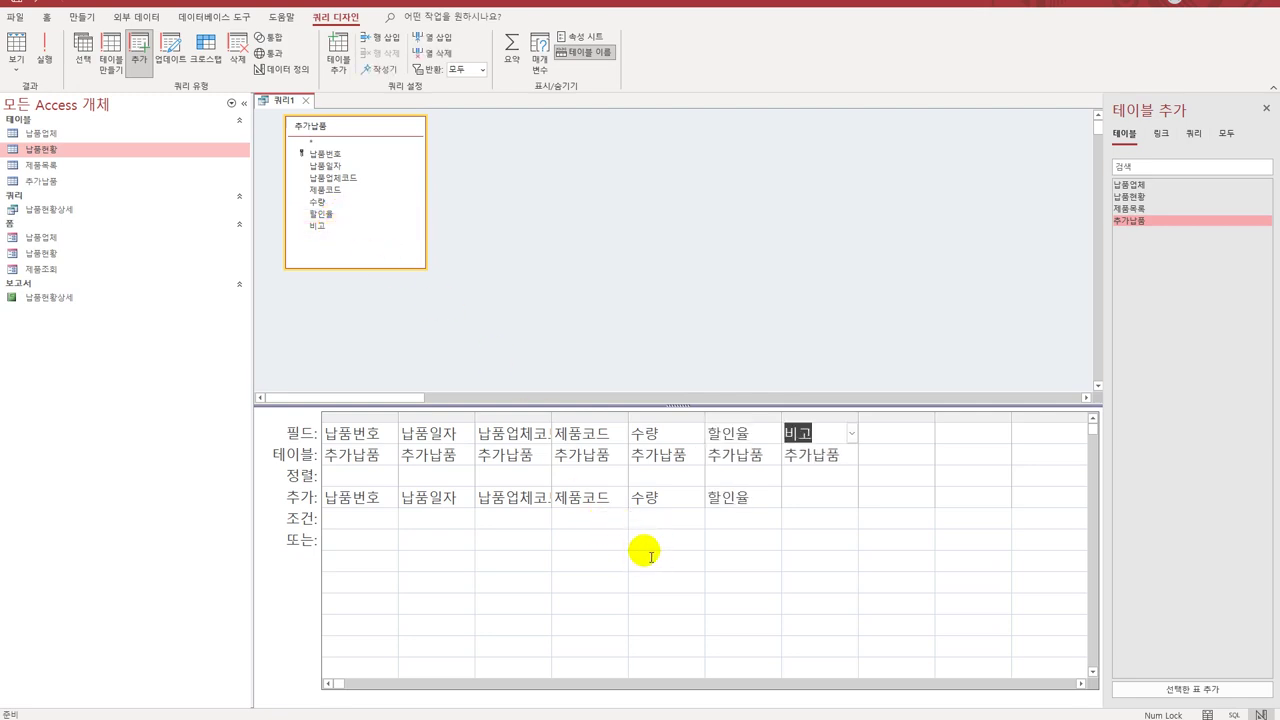
pyautogui.click(796, 418)
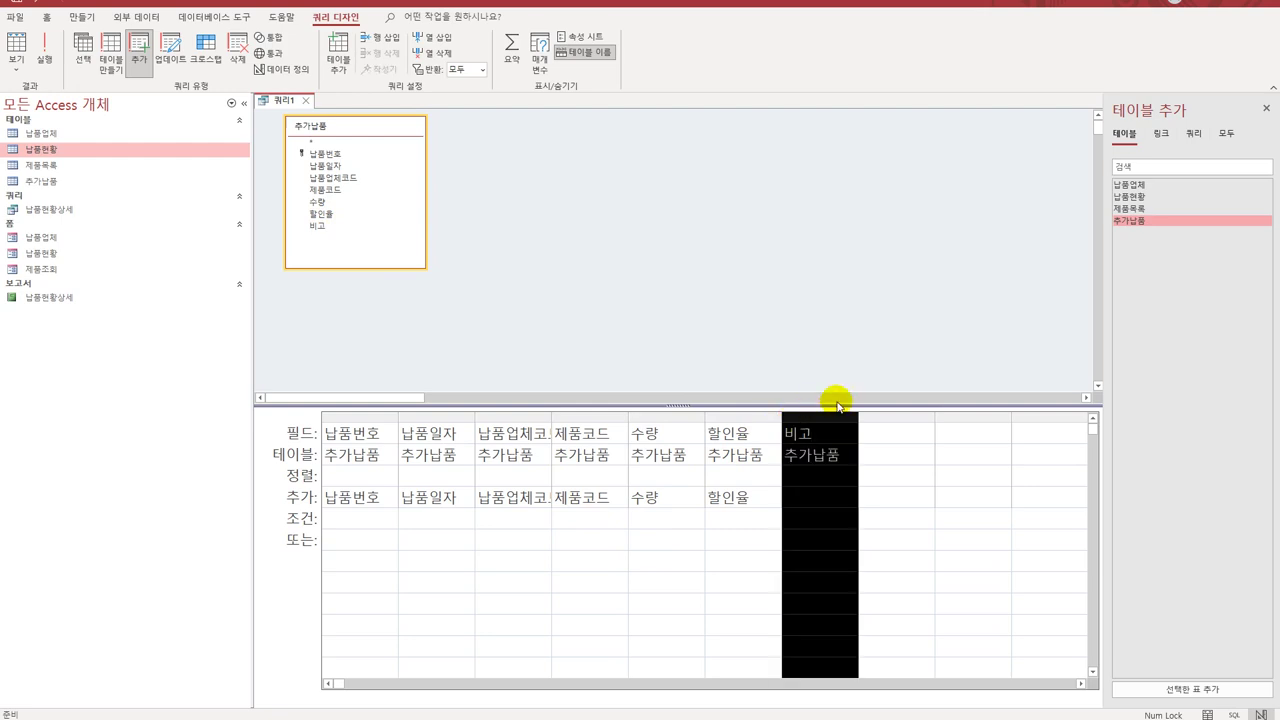
pyautogui.press('Delete')
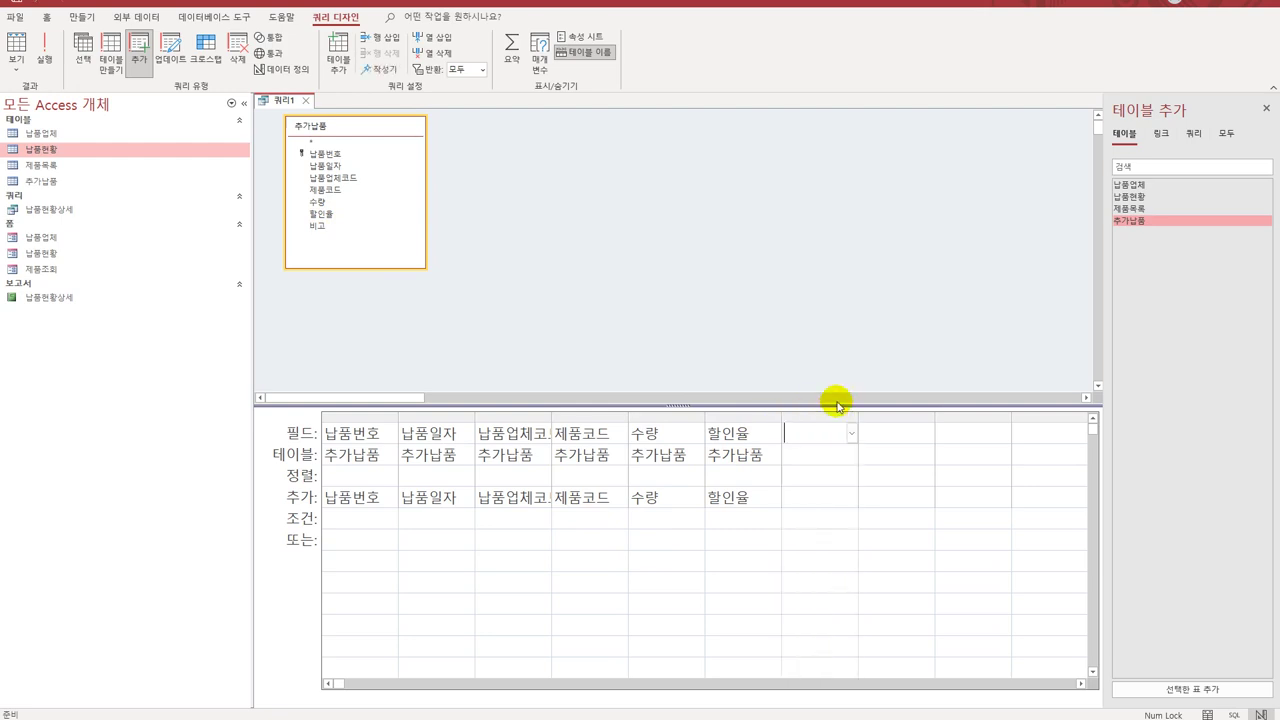